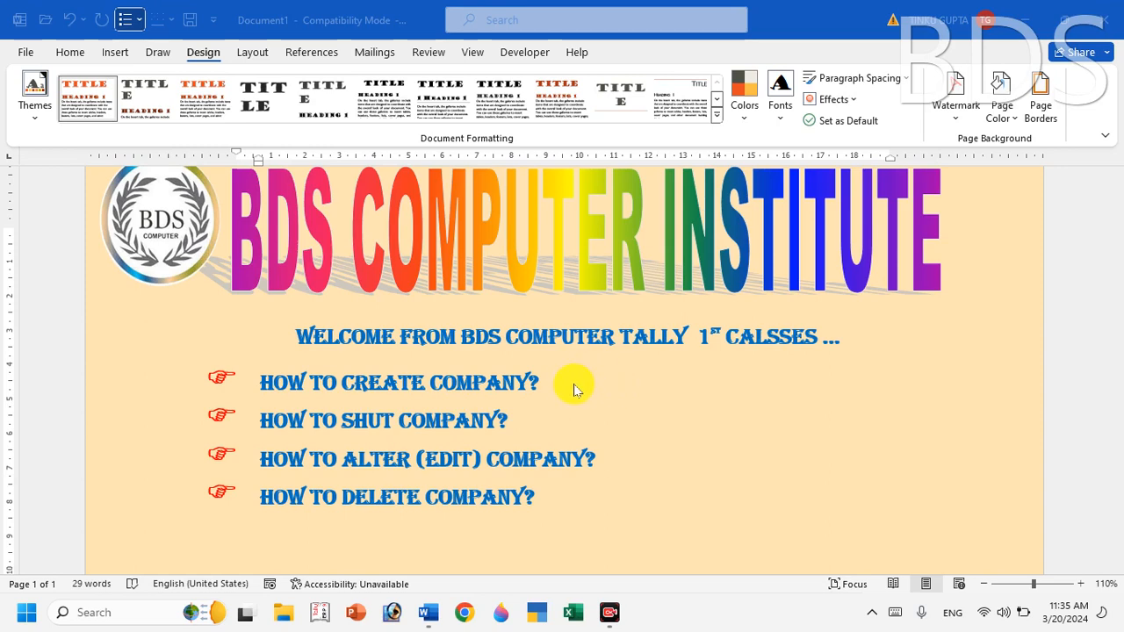
Launch Tally.ERP 9 and start it in Educational Mode.
scroll(570, 389, down, 1)
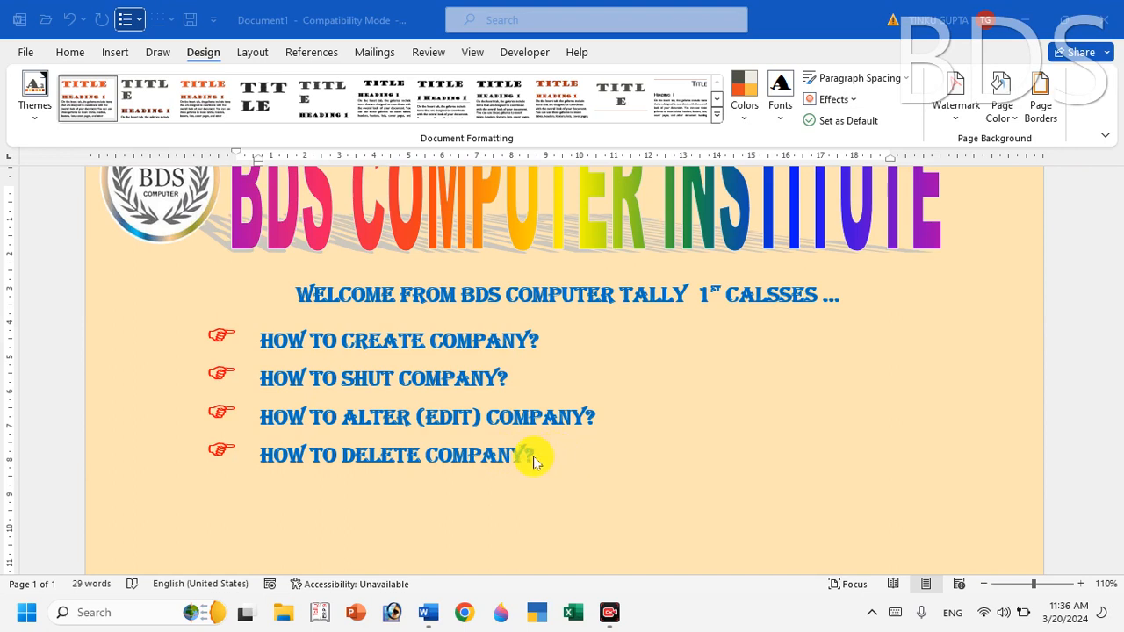
click(322, 612)
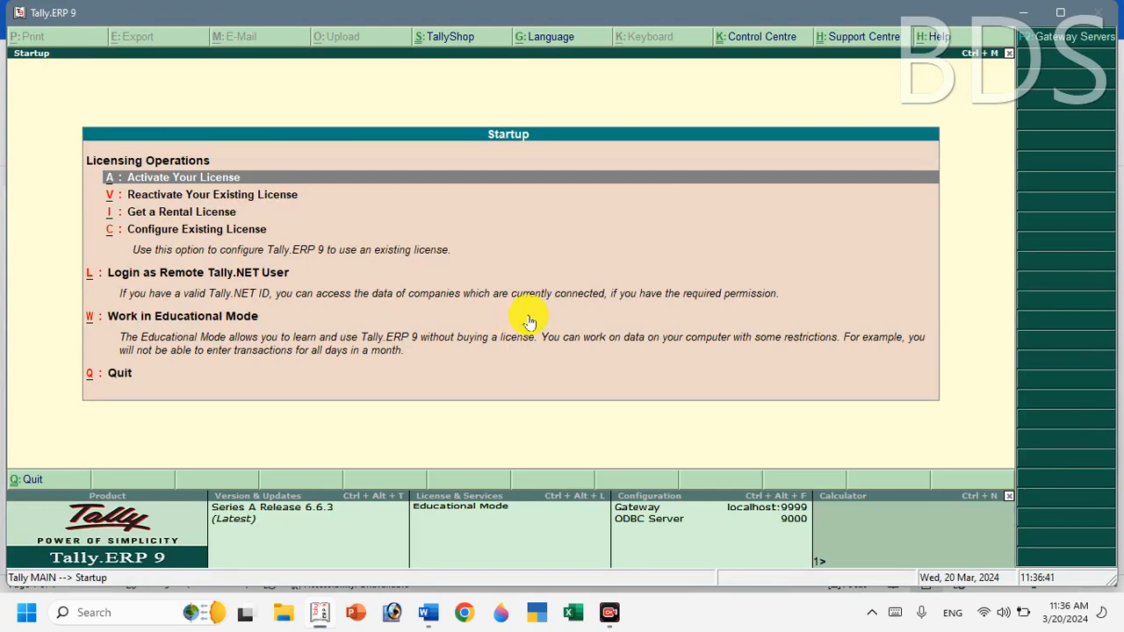
key(Down)
key(Down)
key(Down)
key(Down)
key(Down)
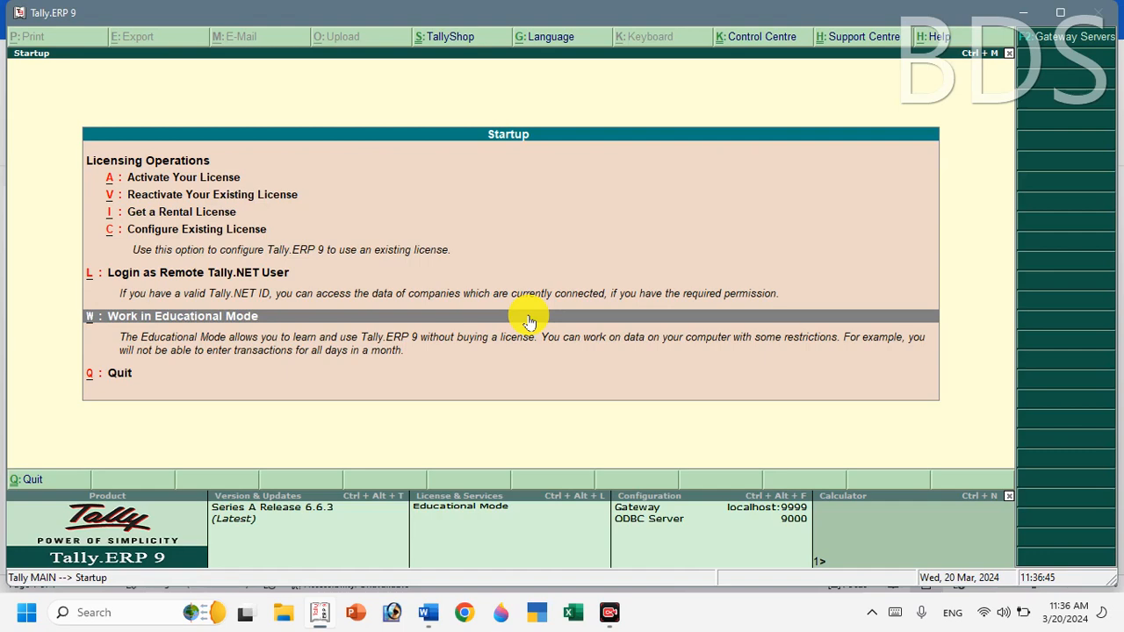
key(Return)
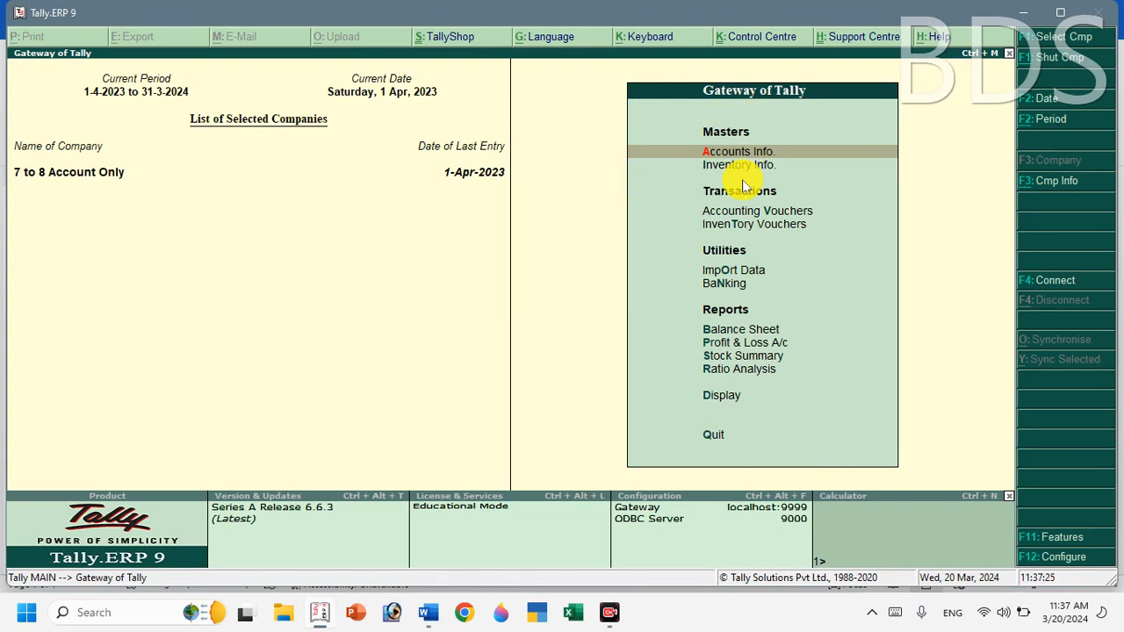
Bring up the Company Info. menu with Alt+F3.
key(alt+F3)
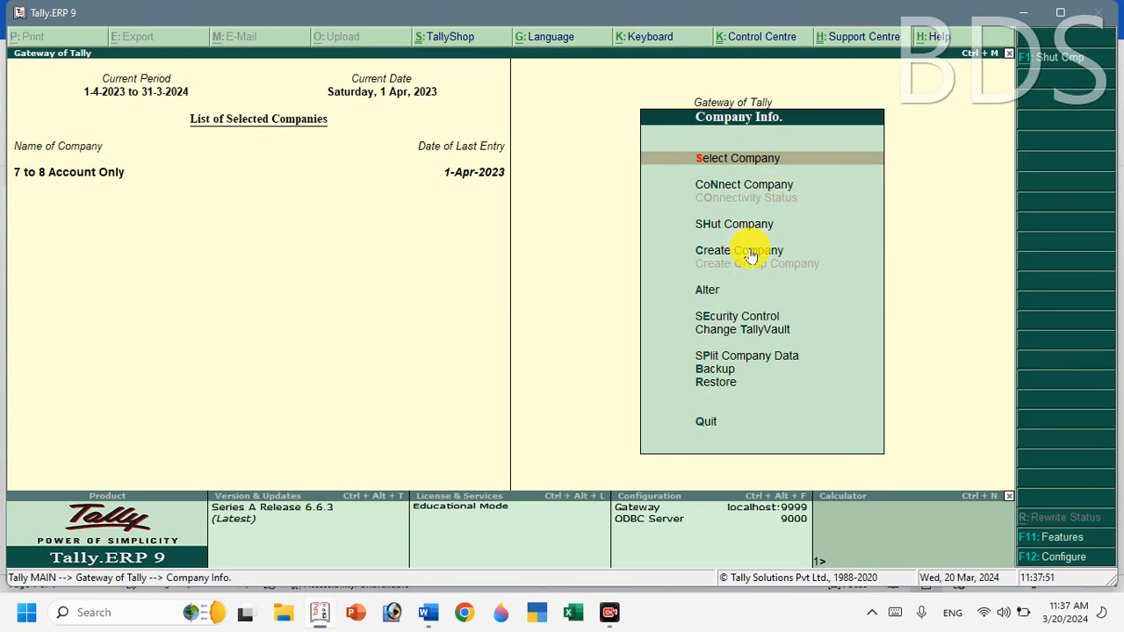
Choose Create Company to open a blank Company Creation form.
key(Down)
key(Down)
key(Down)
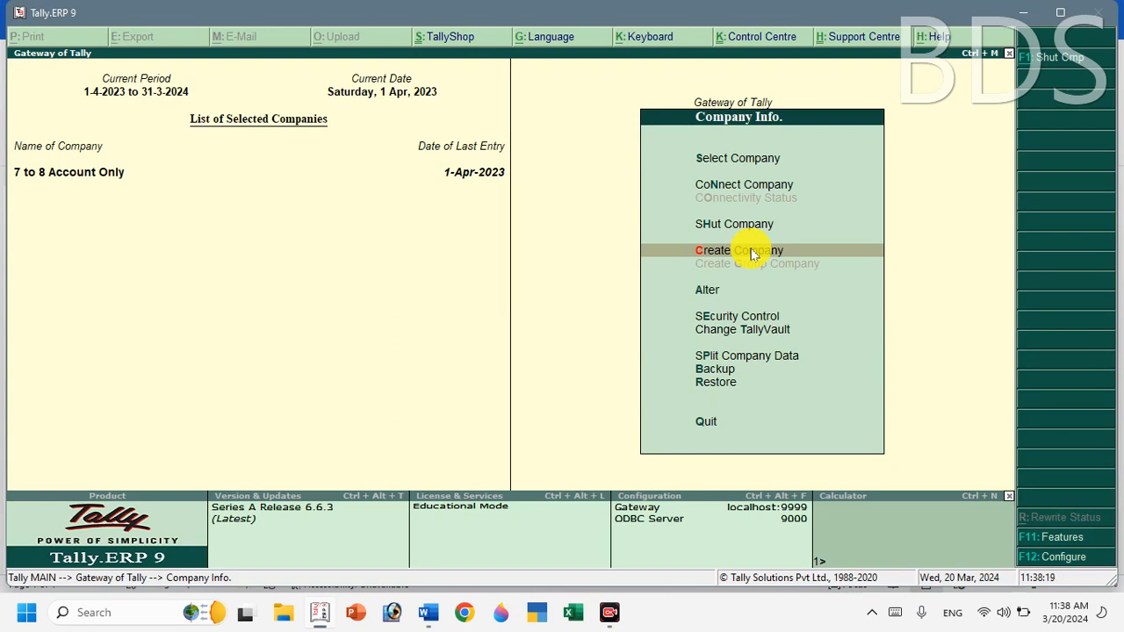
click(751, 252)
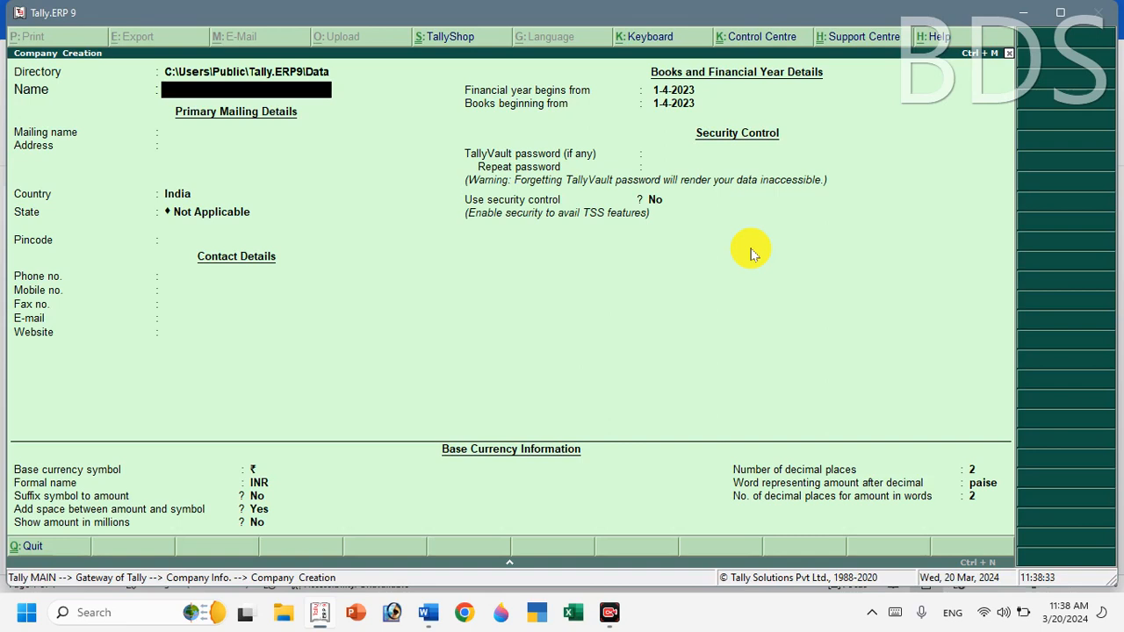
Name the company BDS COMPUTER PVT.LTD., keeping the same mailing name.
text(BDS COMPUTER)
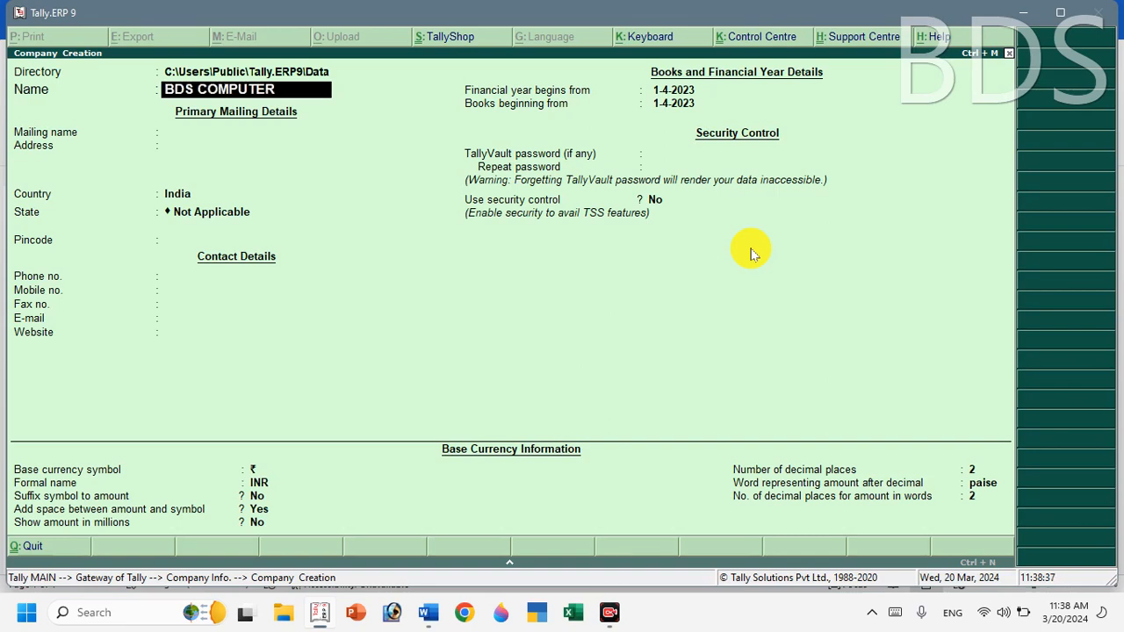
text( PVT.LTD.)
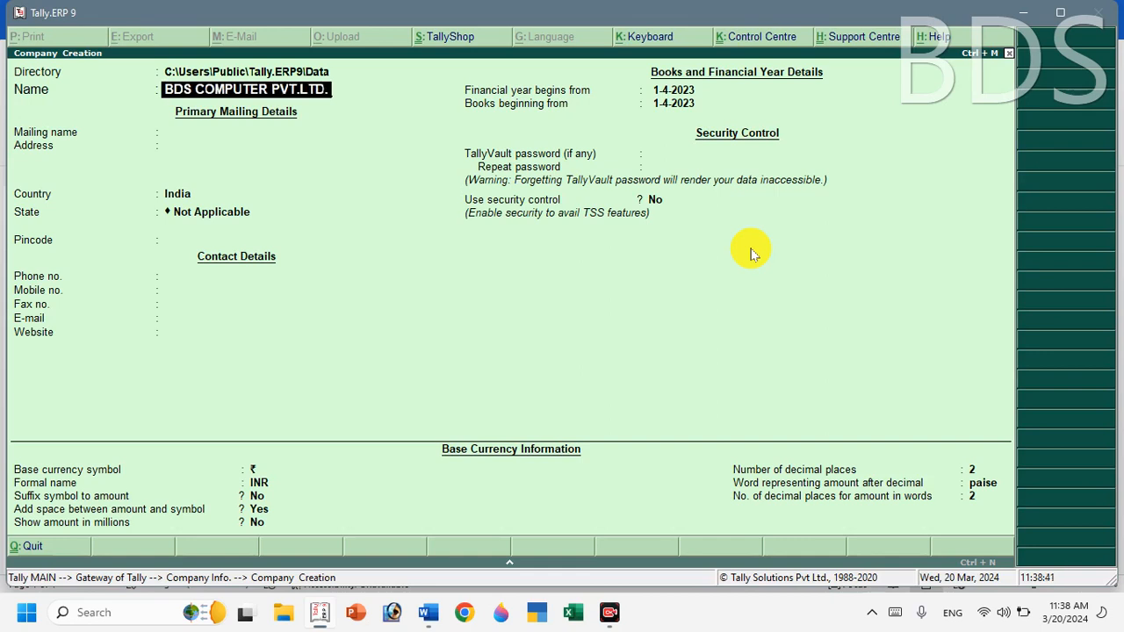
key(Return)
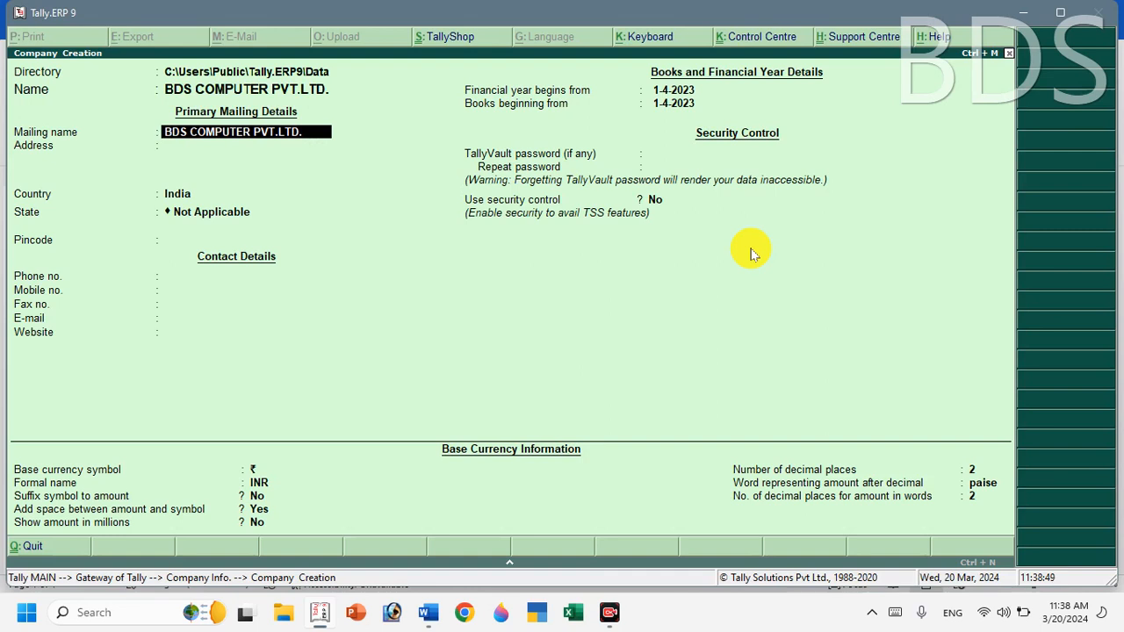
key(Return)
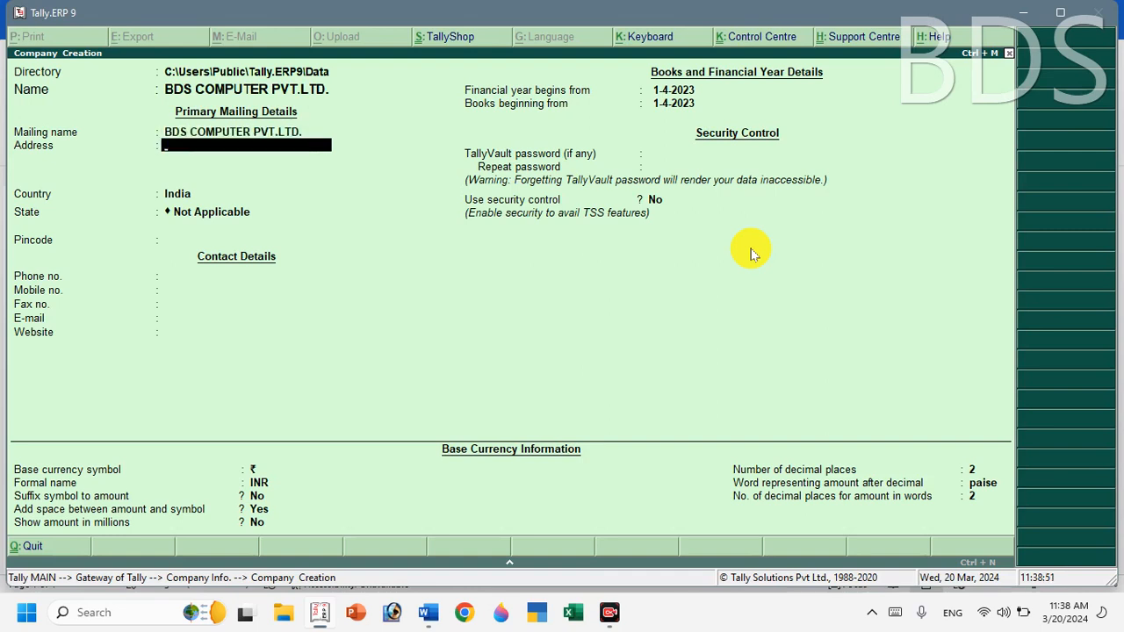
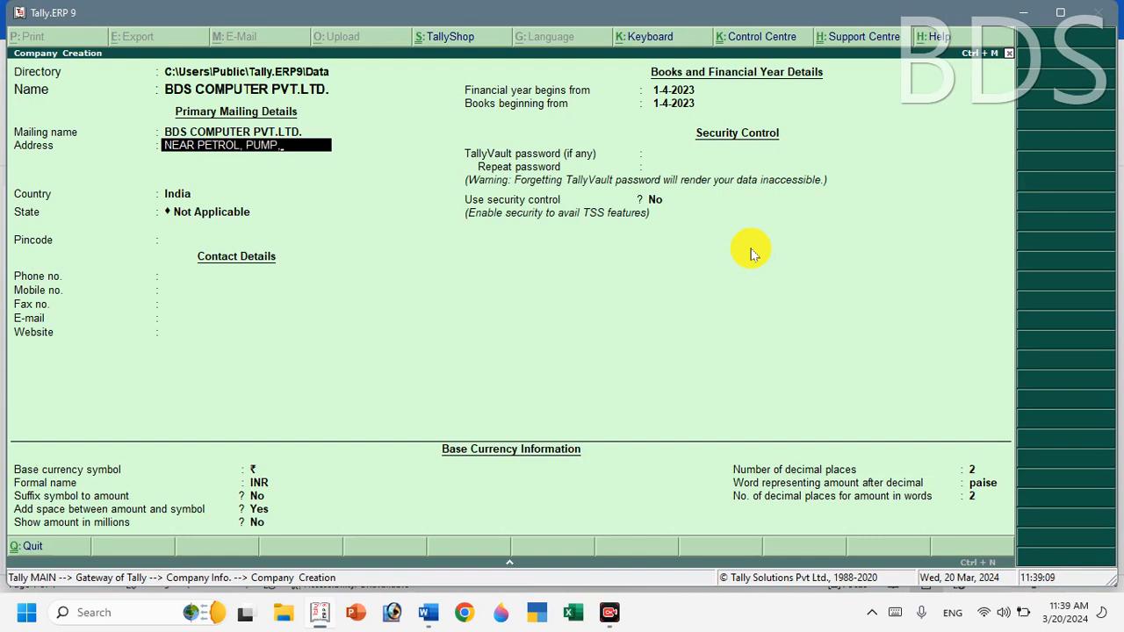
Enter the company's three-line postal address.
key(Return)
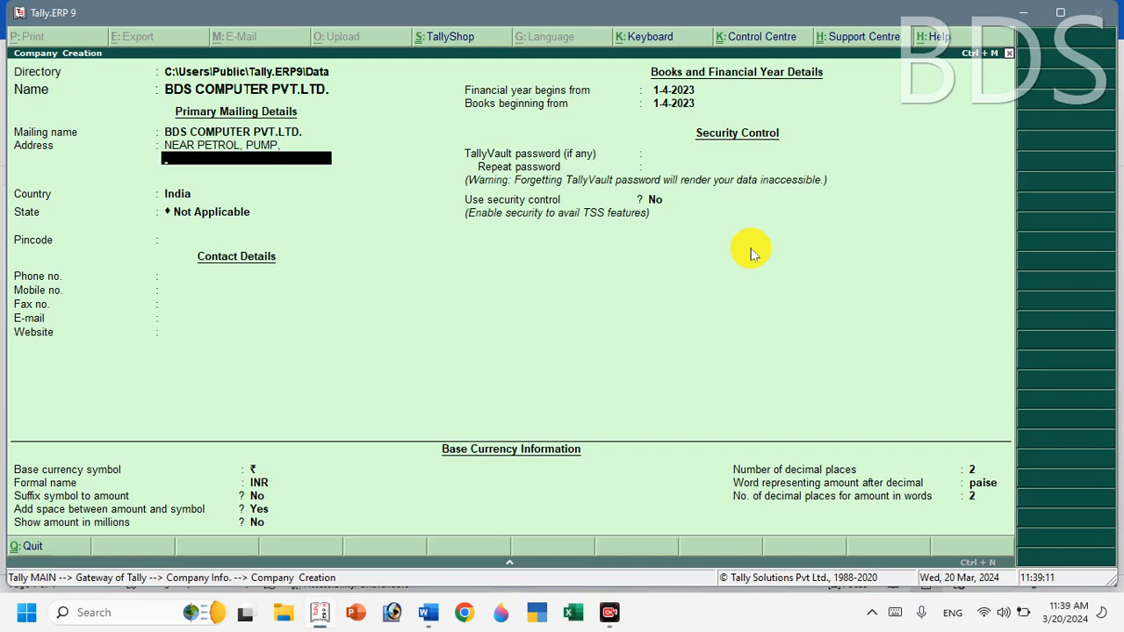
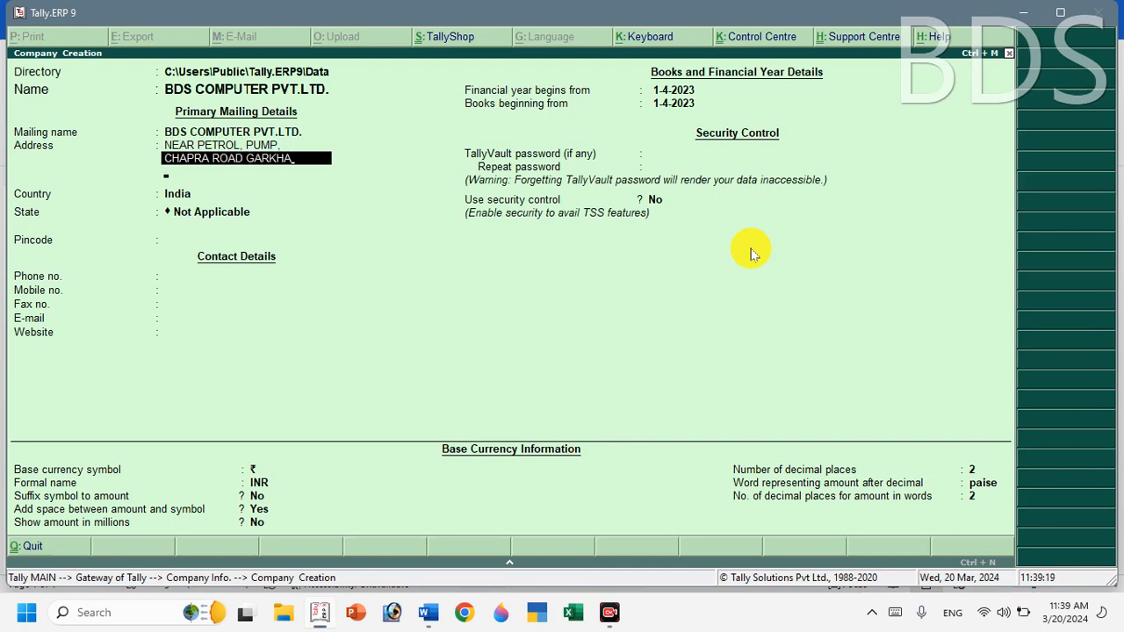
key(Return)
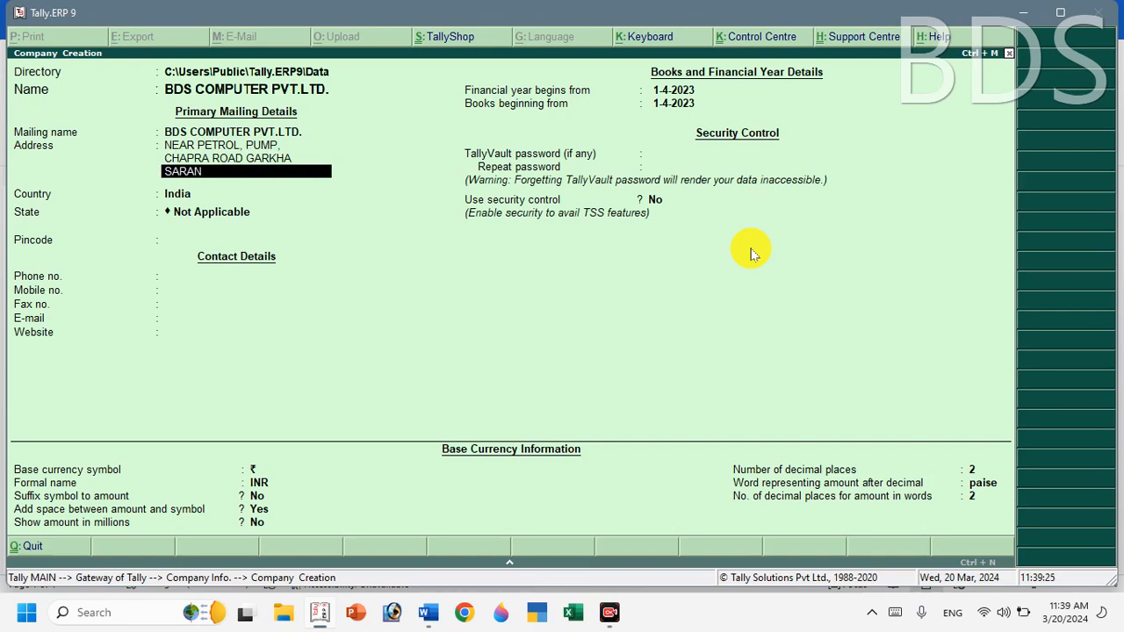
key(Return)
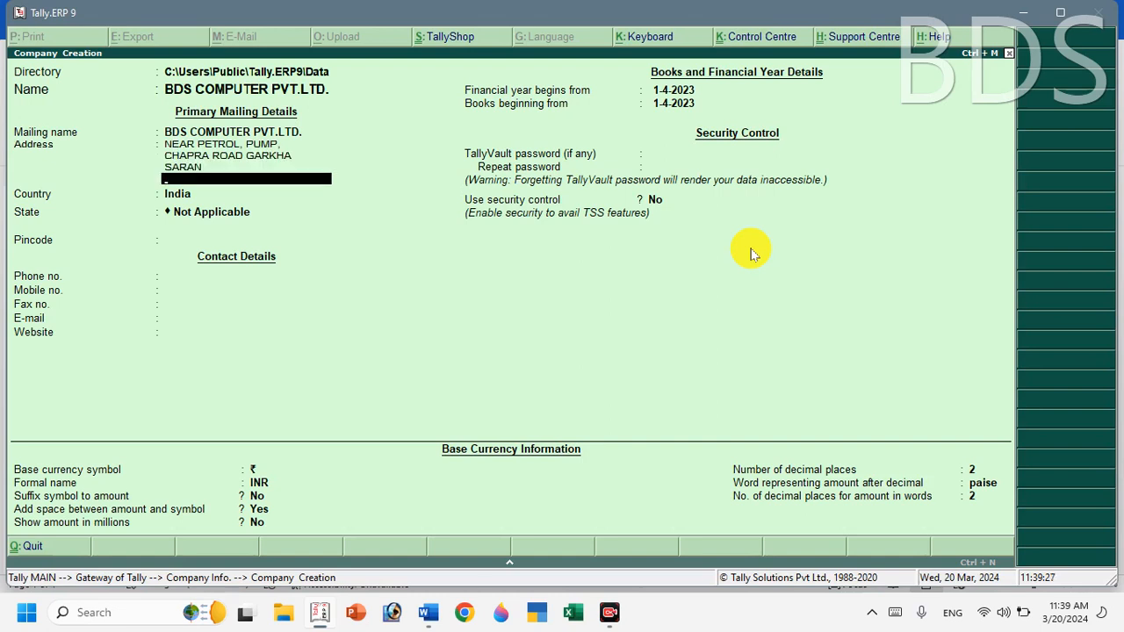
key(Return)
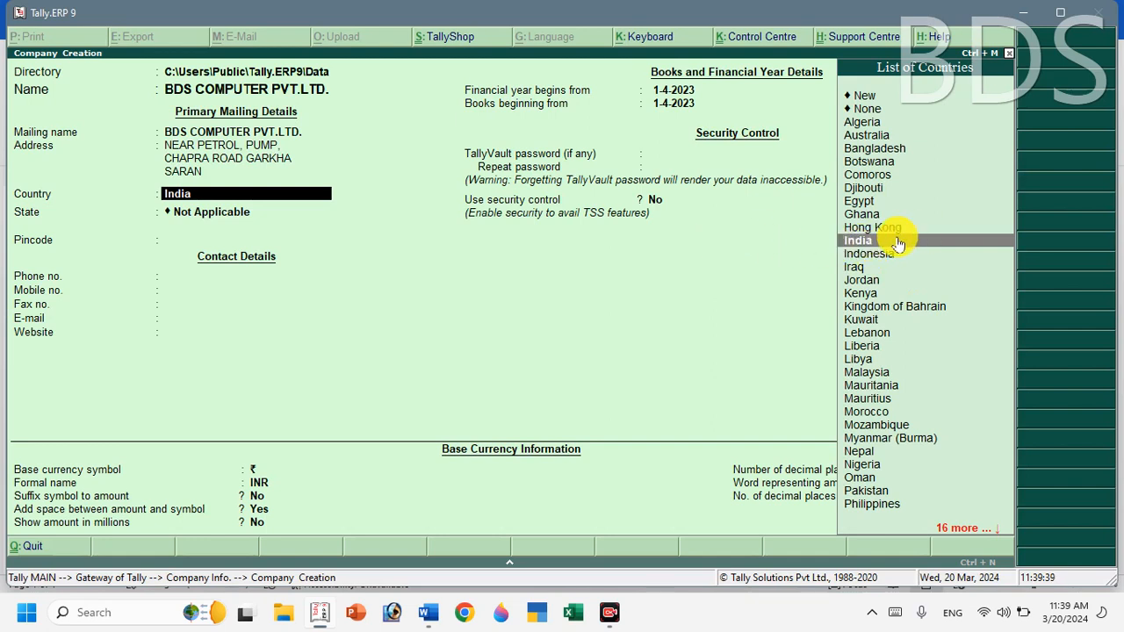
Set country to India and state to Bihar, then enter the pincode.
text(I)
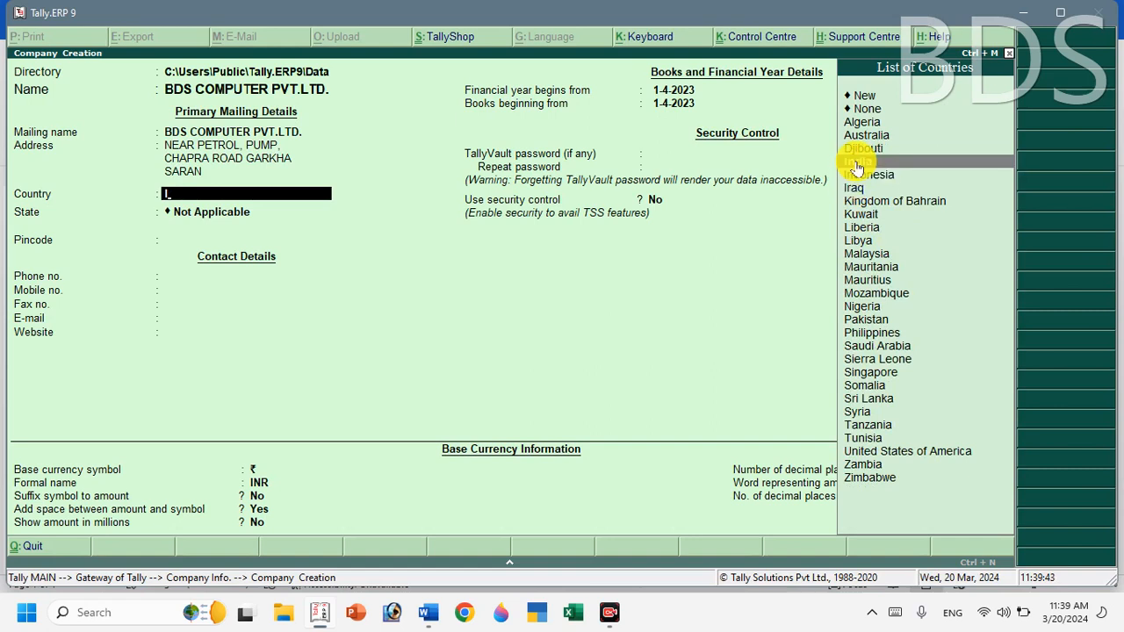
click(858, 168)
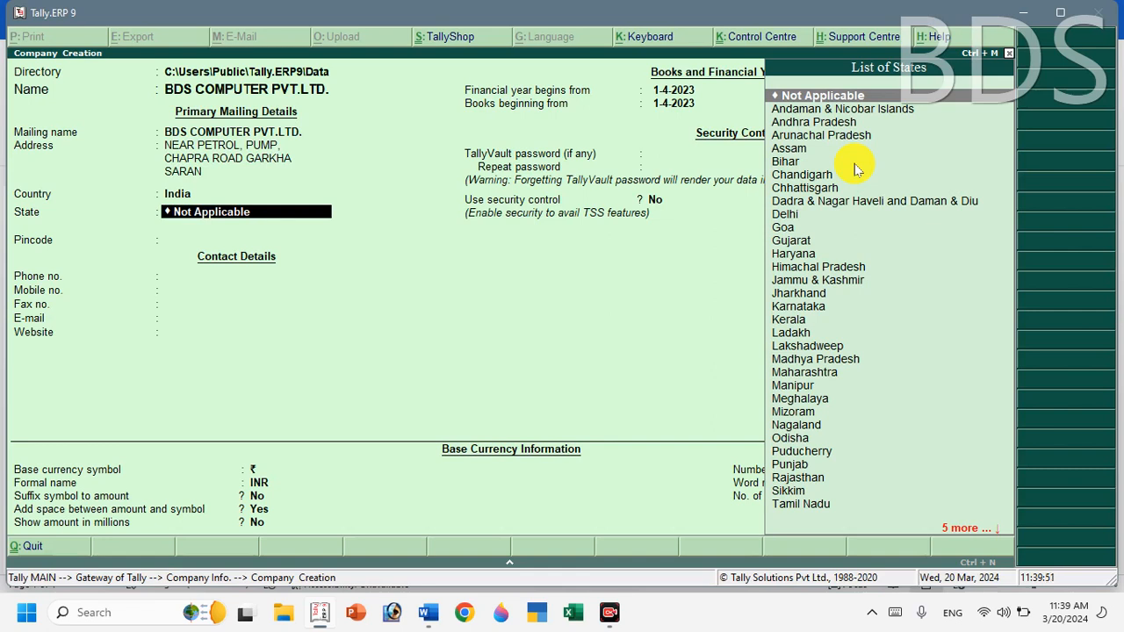
text(B)
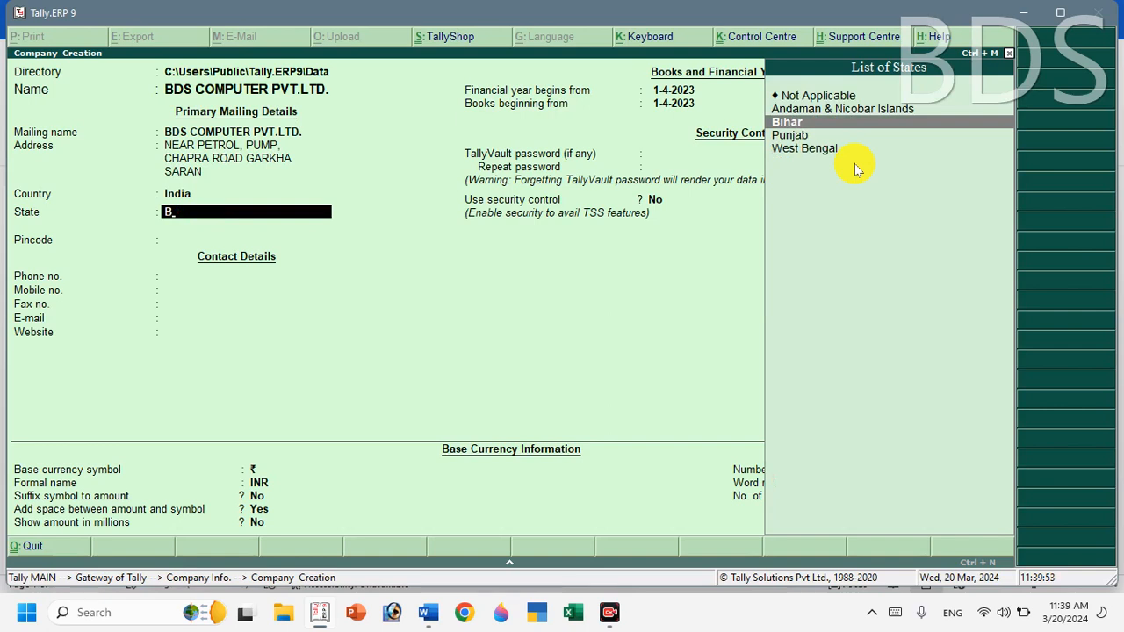
key(Return)
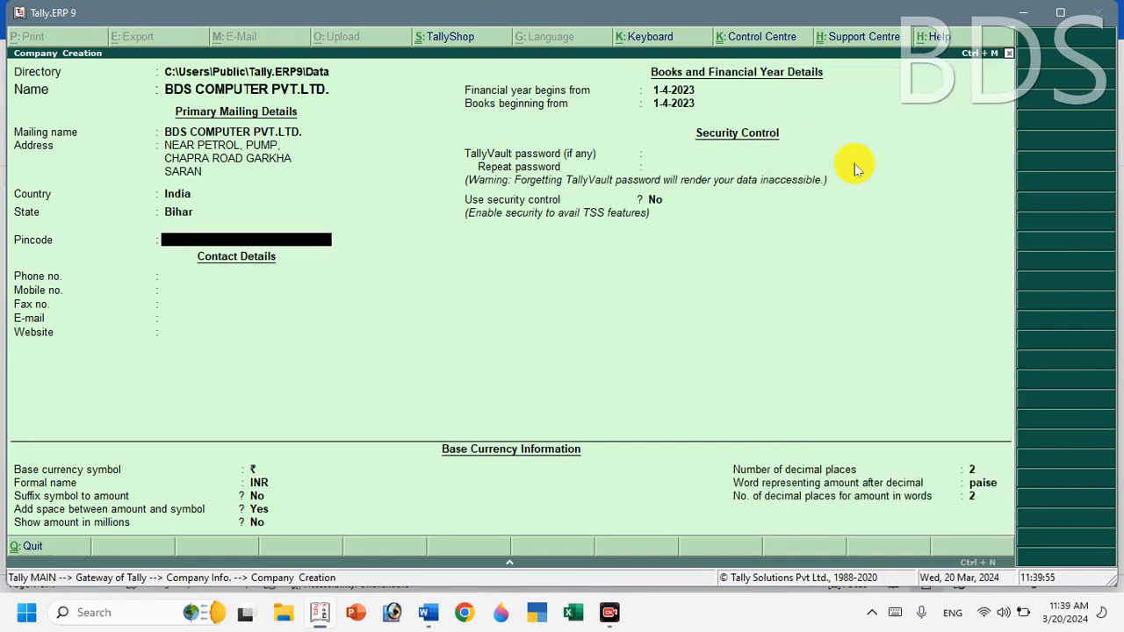
text(841311)
Enter the company's phone and mobile numbers, leaving fax empty.
key(Return)
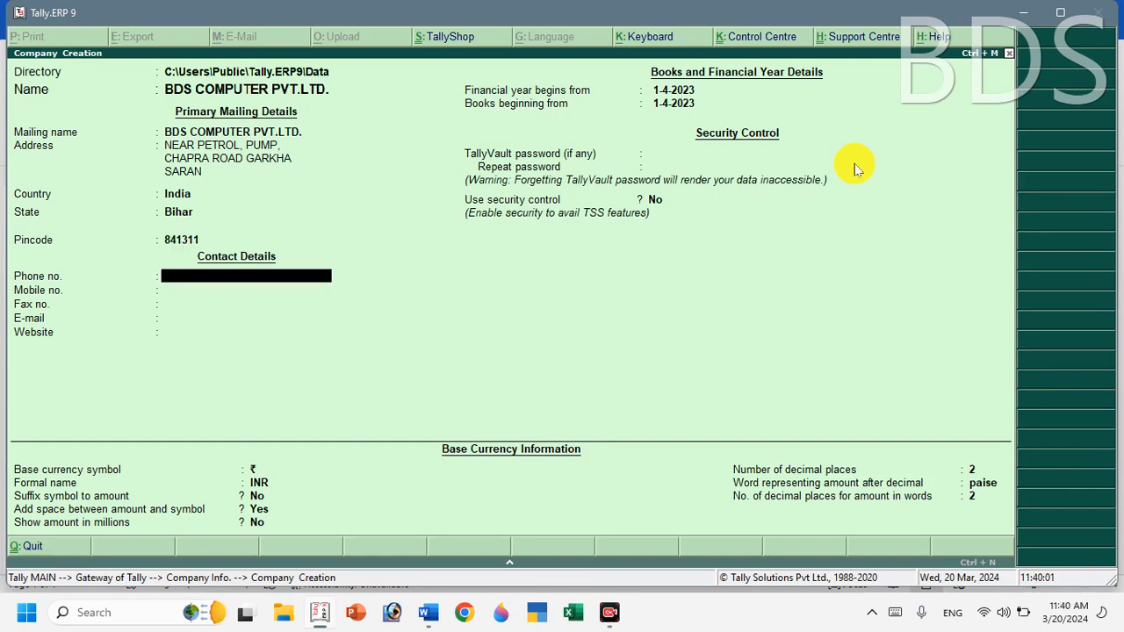
key(Return)
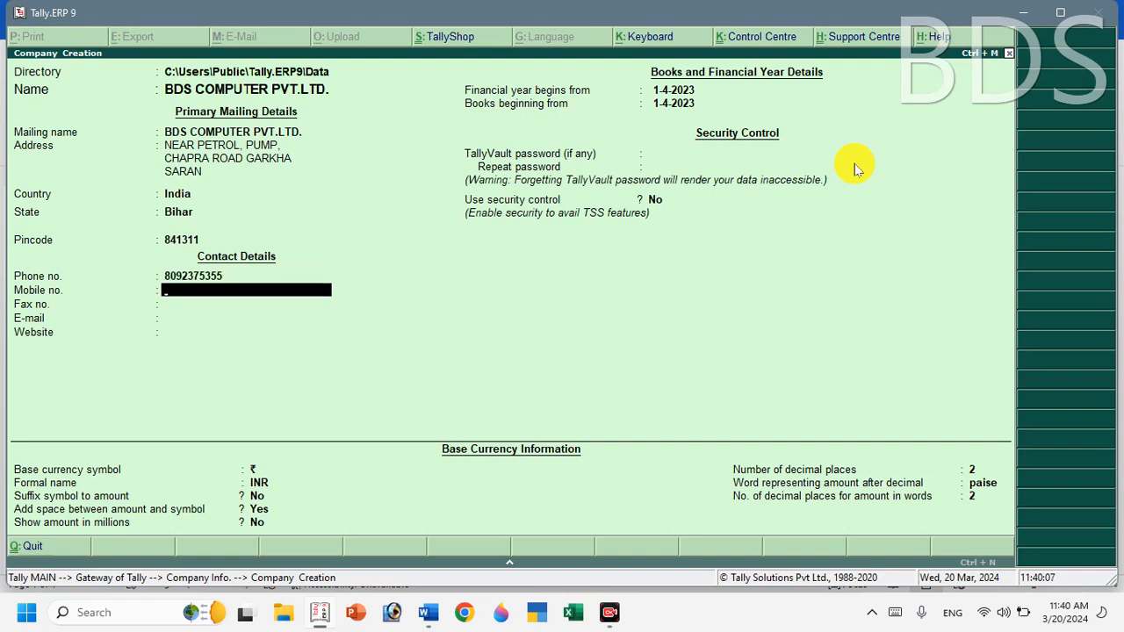
key(Return)
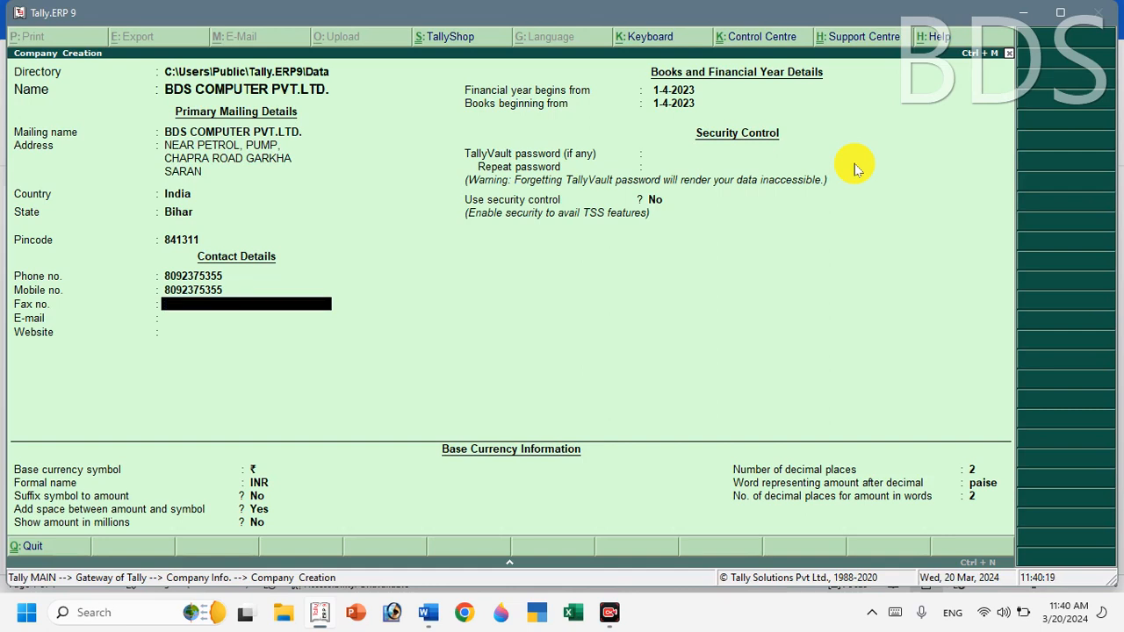
key(Return)
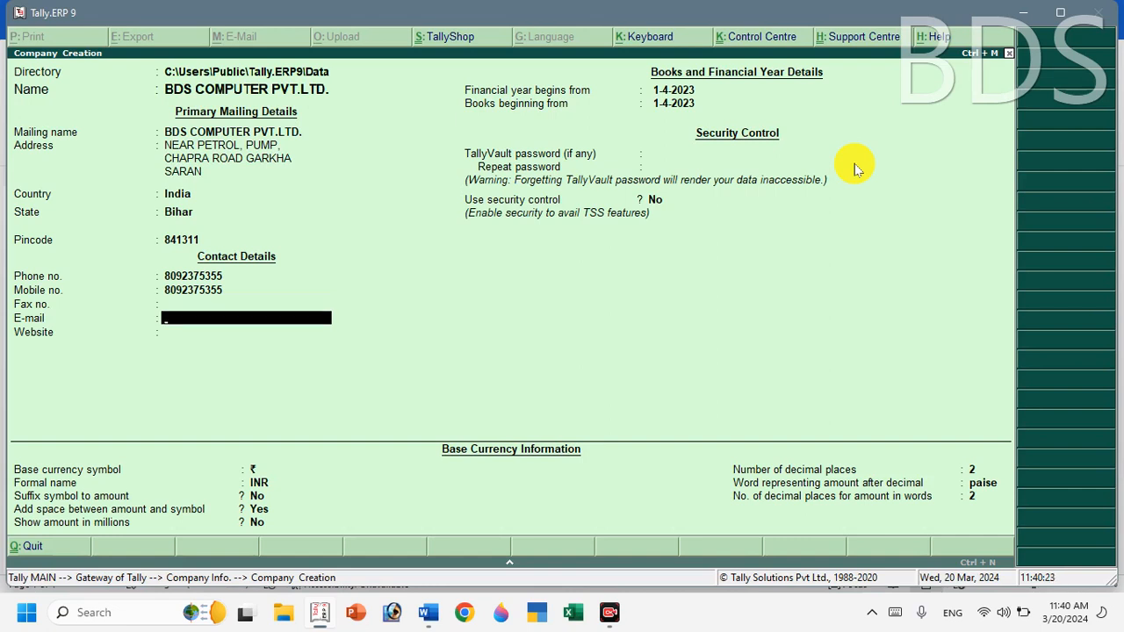
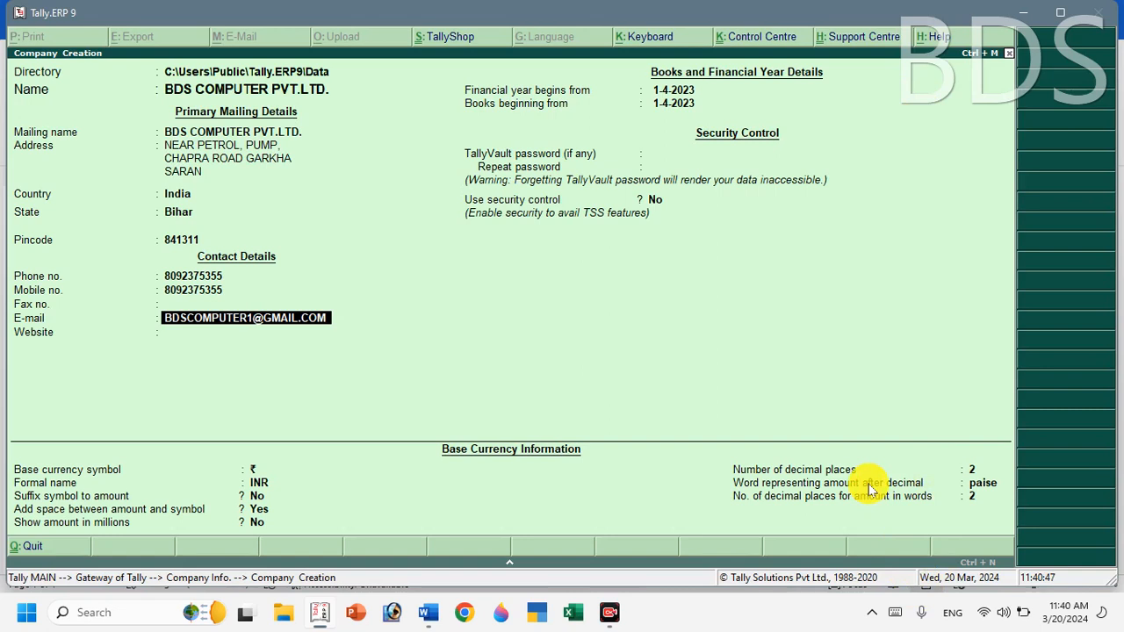
Fill in the company e-mail and set the website to BDSCOMPUTER.IN.
key(Return)
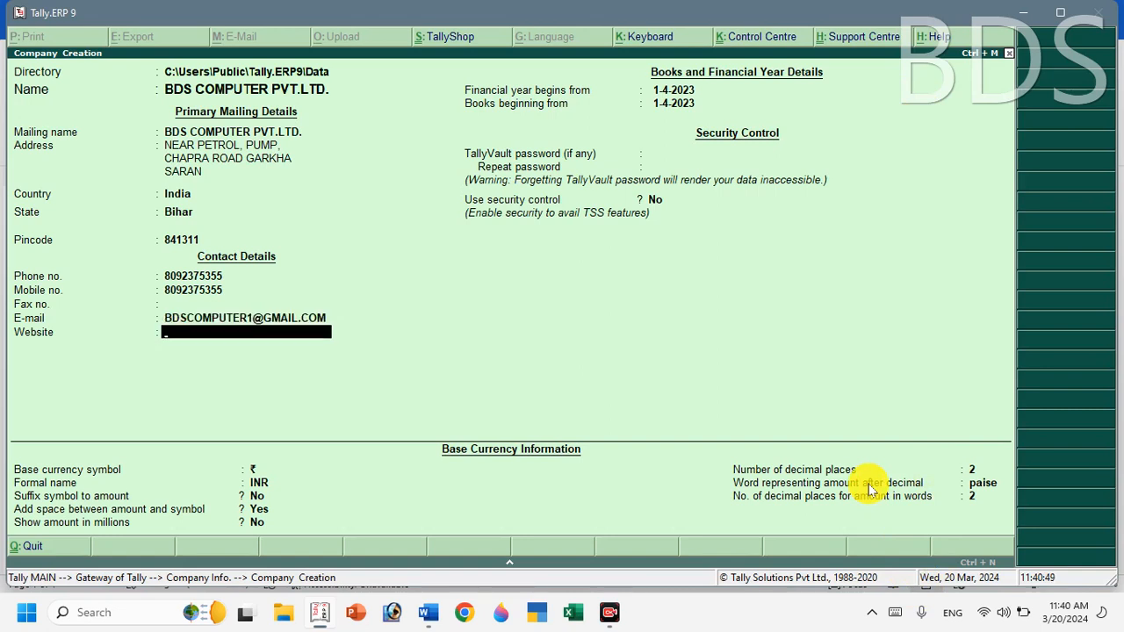
text(BDSCOMPUTER.IN)
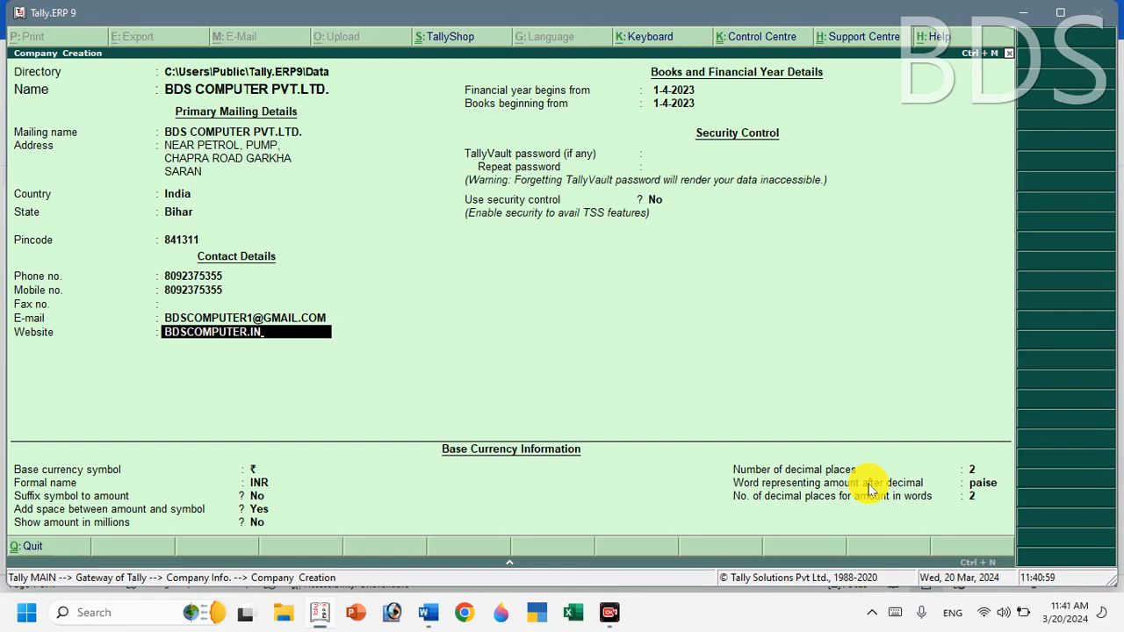
key(Return)
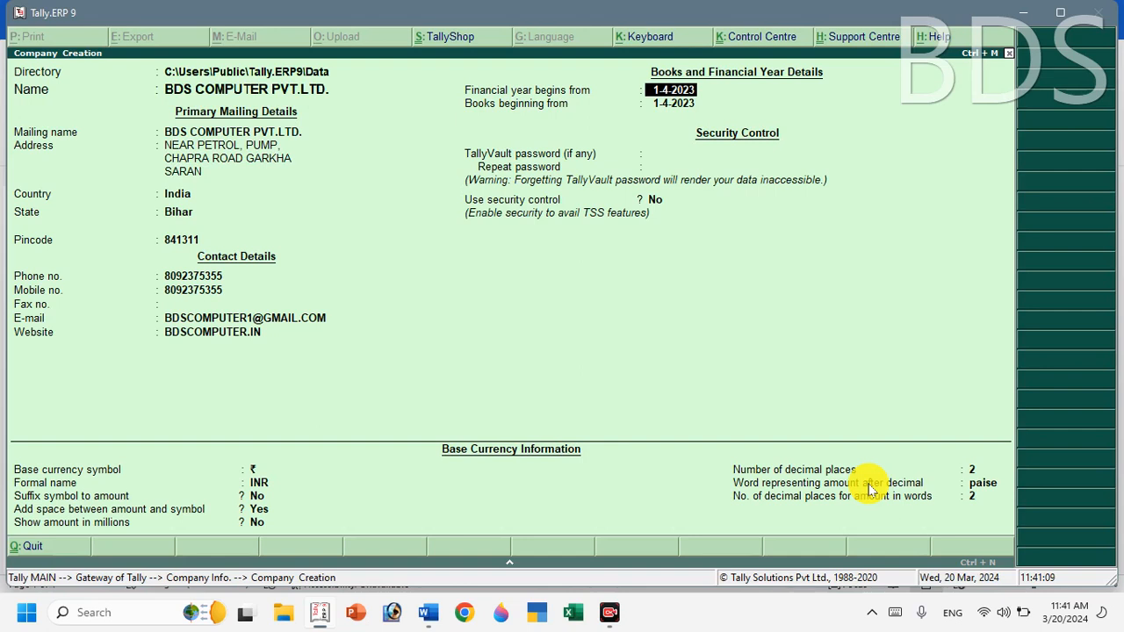
key(Return)
key(Return)
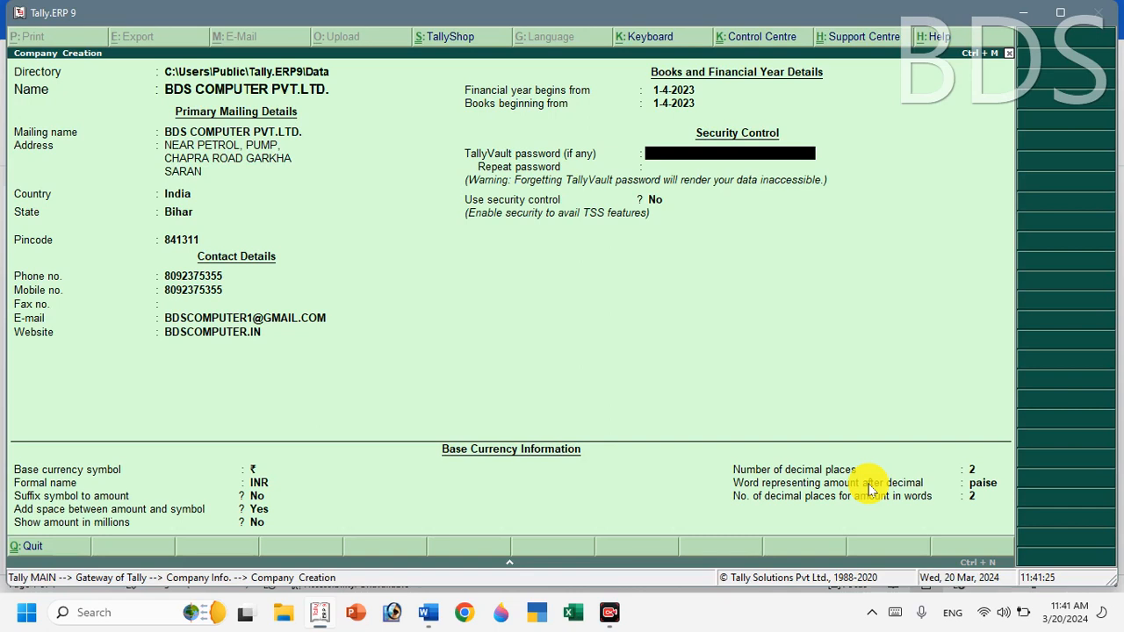
key(Return)
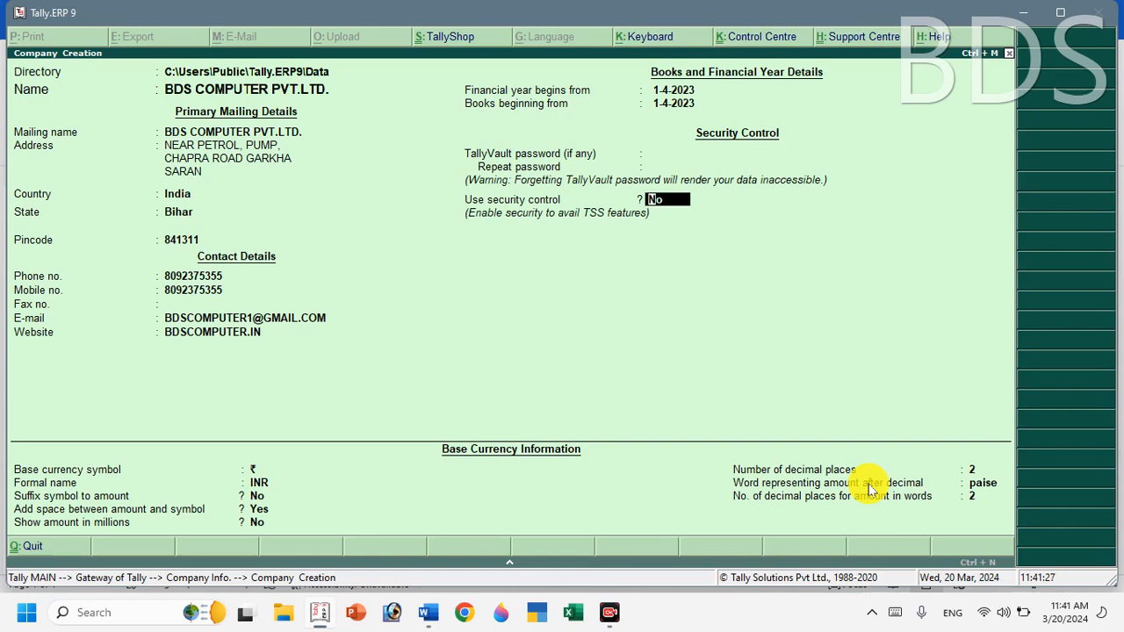
key(Return)
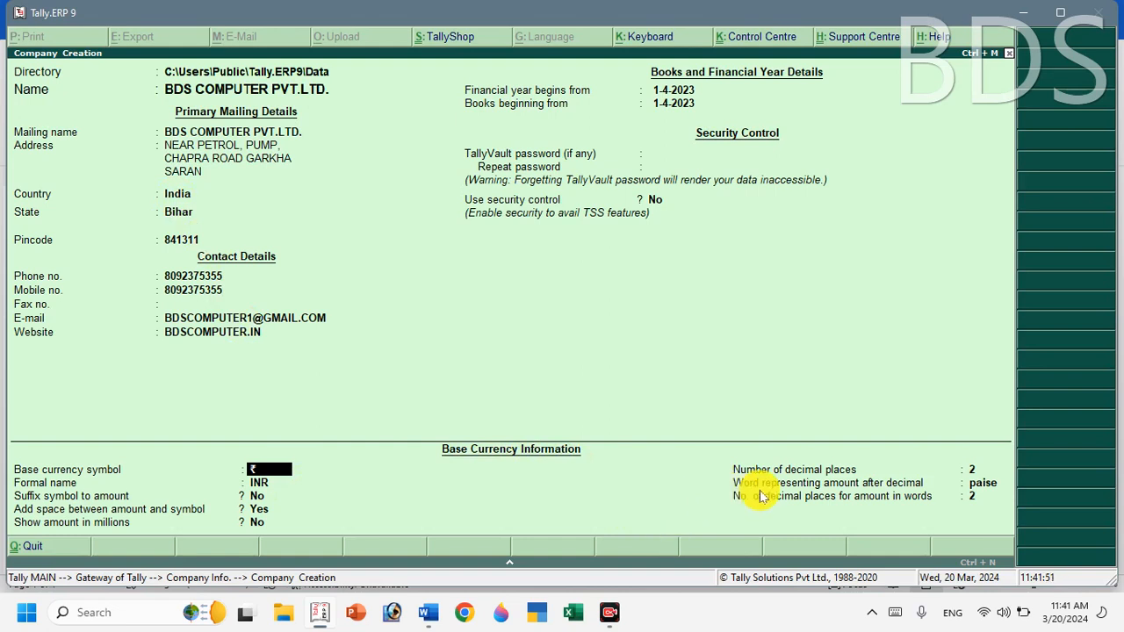
Keep the default base currency and accept the new company.
key(Return)
key(Return)
key(Return)
key(Return)
key(Return)
key(Return)
key(Return)
key(Return)
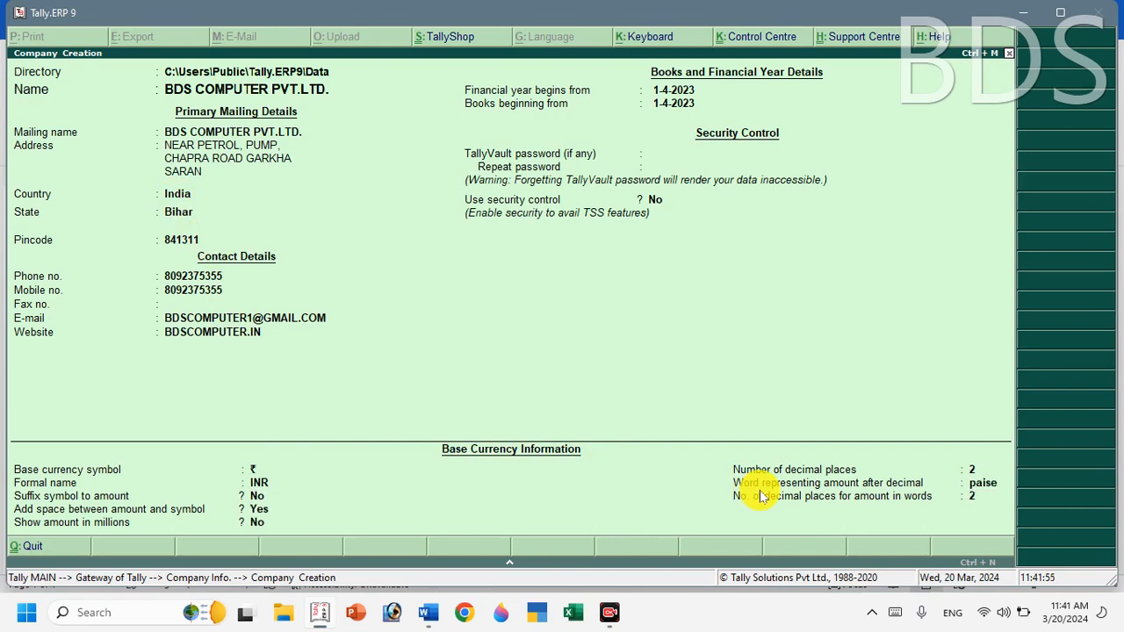
key(Return)
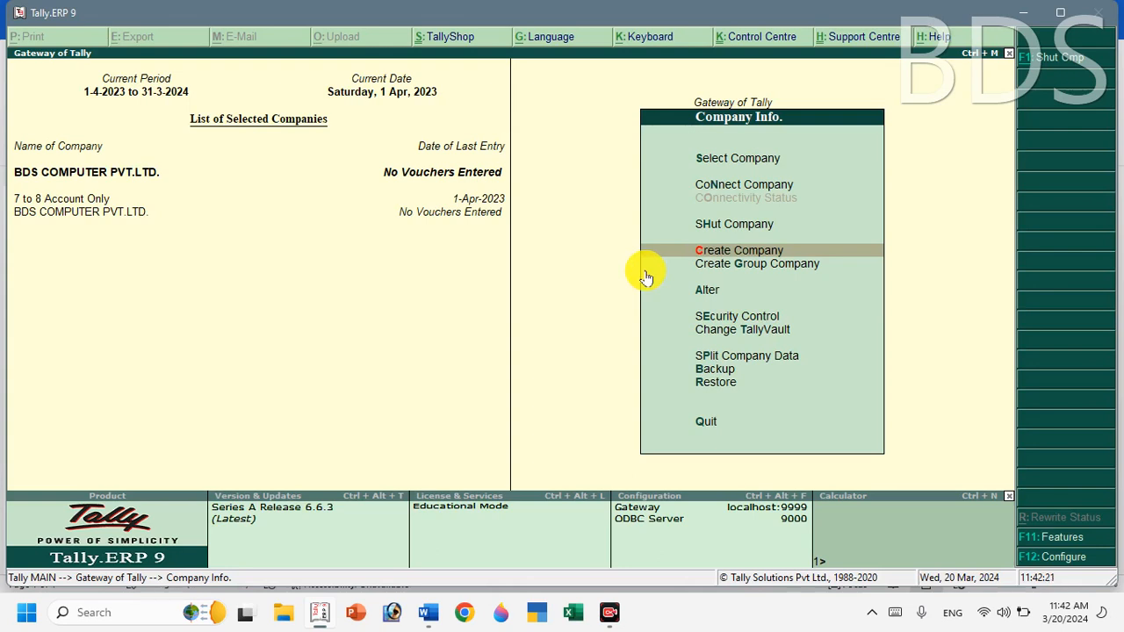
click(722, 230)
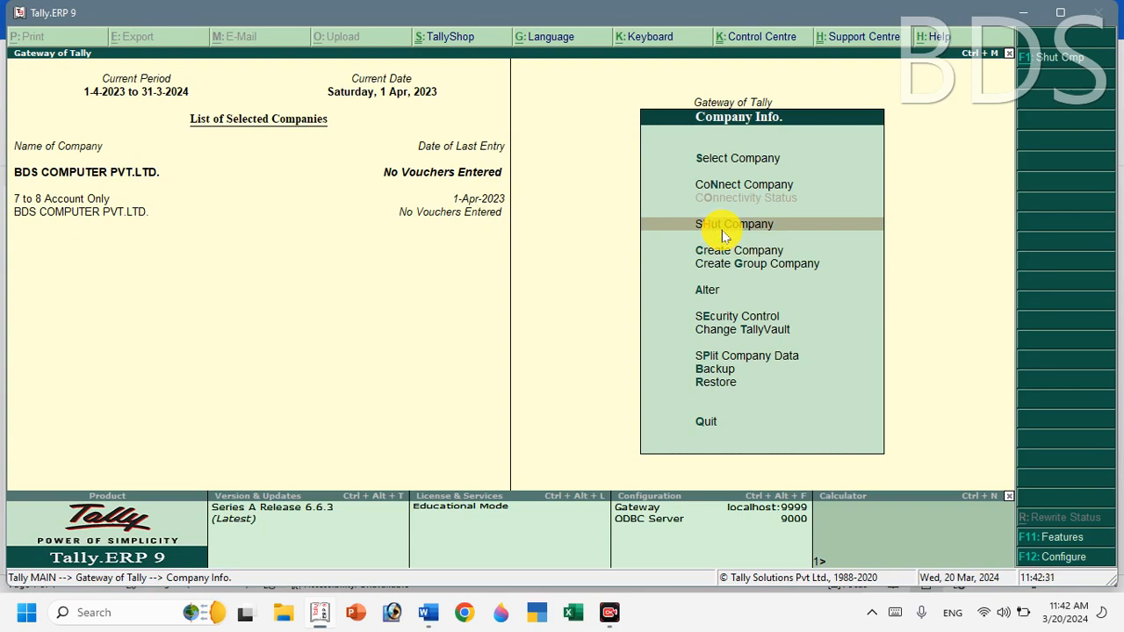
Shut the 7 to 8 Account Only company.
click(722, 235)
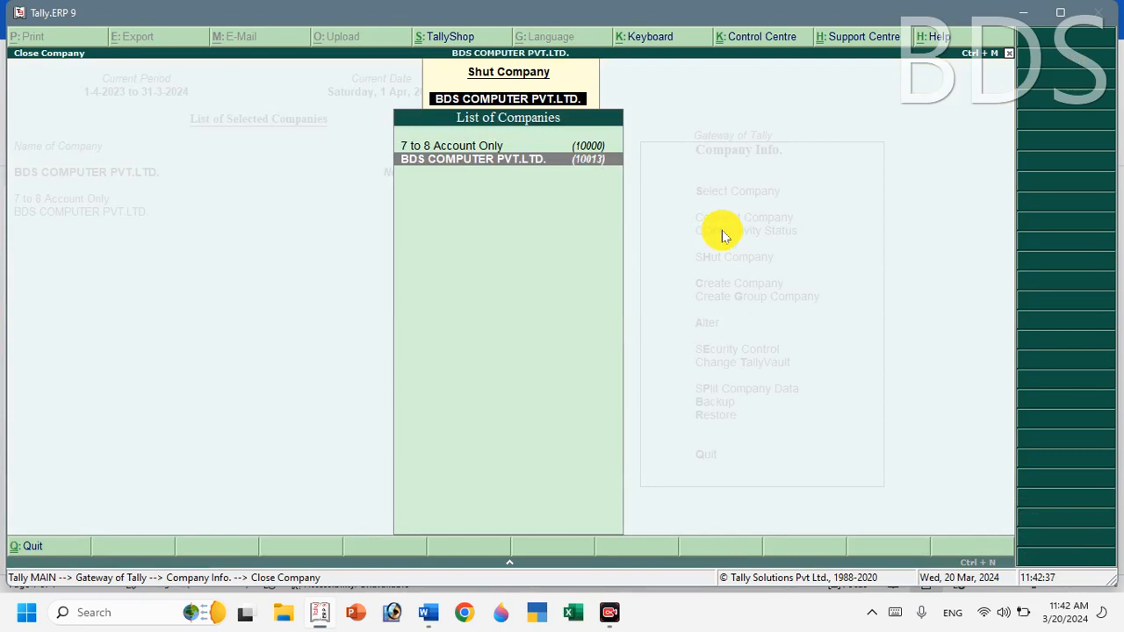
key(Up)
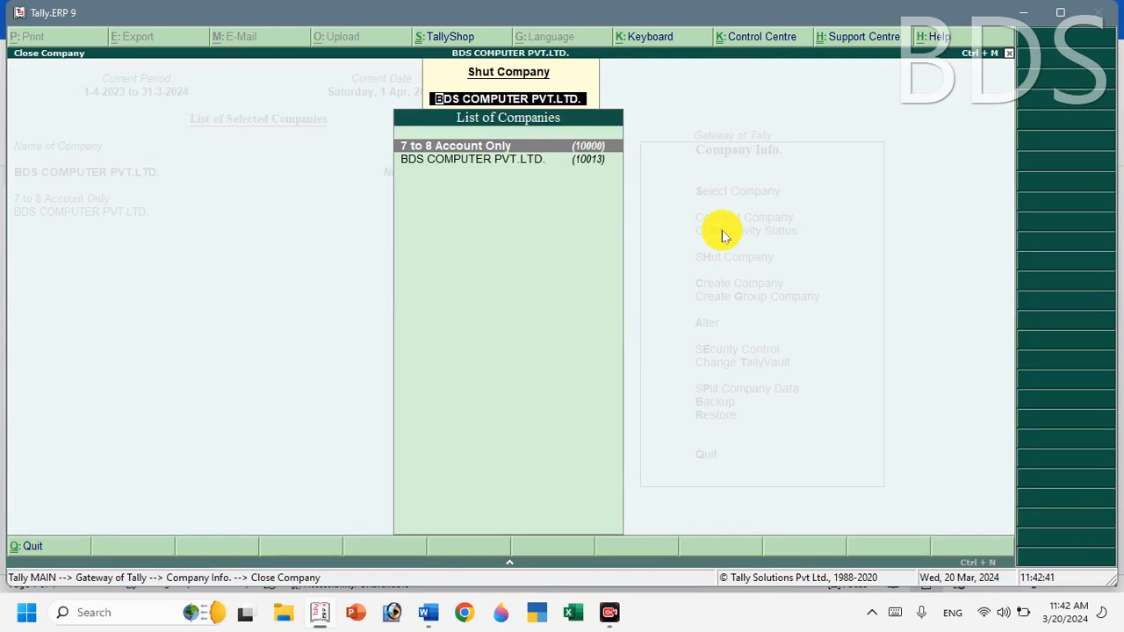
key(Return)
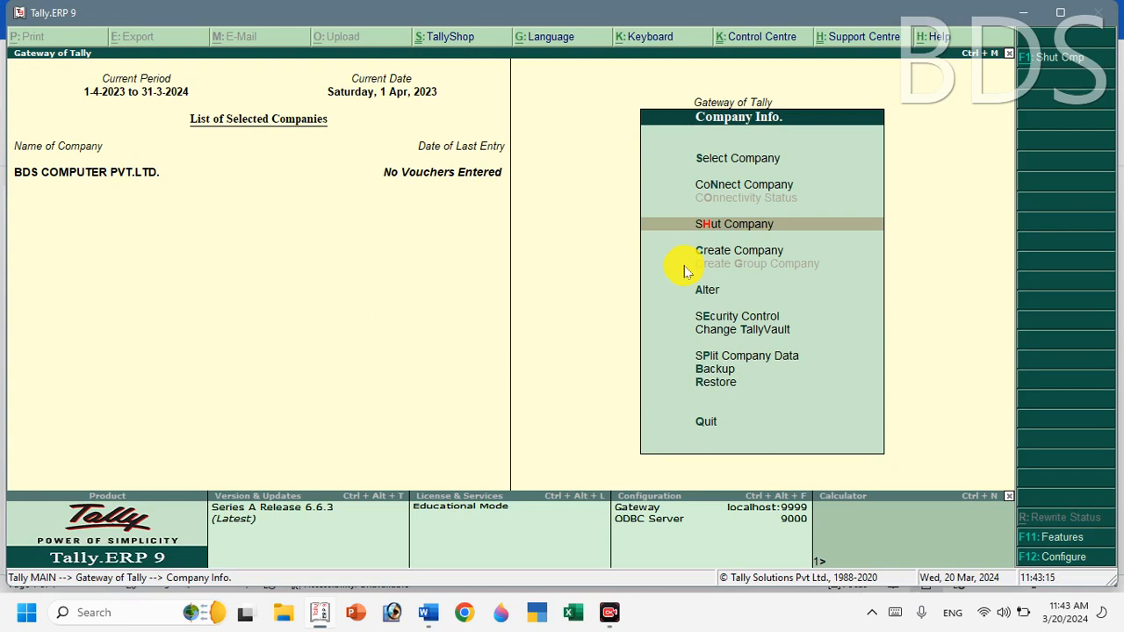
Bring up the list of companies to alter from Company Info.
key(Down)
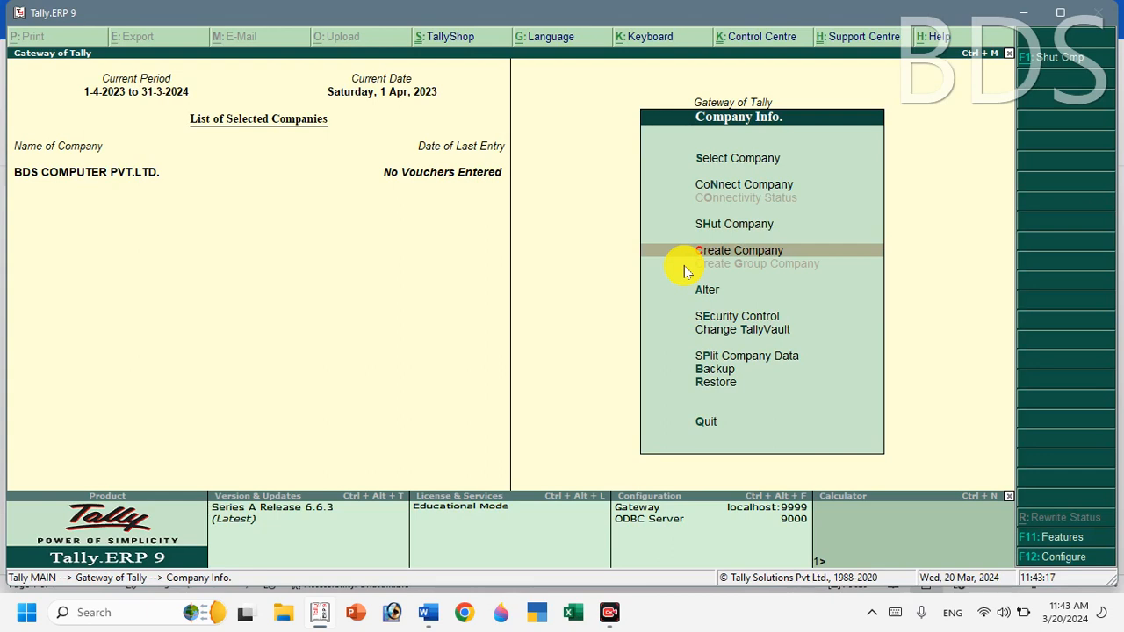
key(Down)
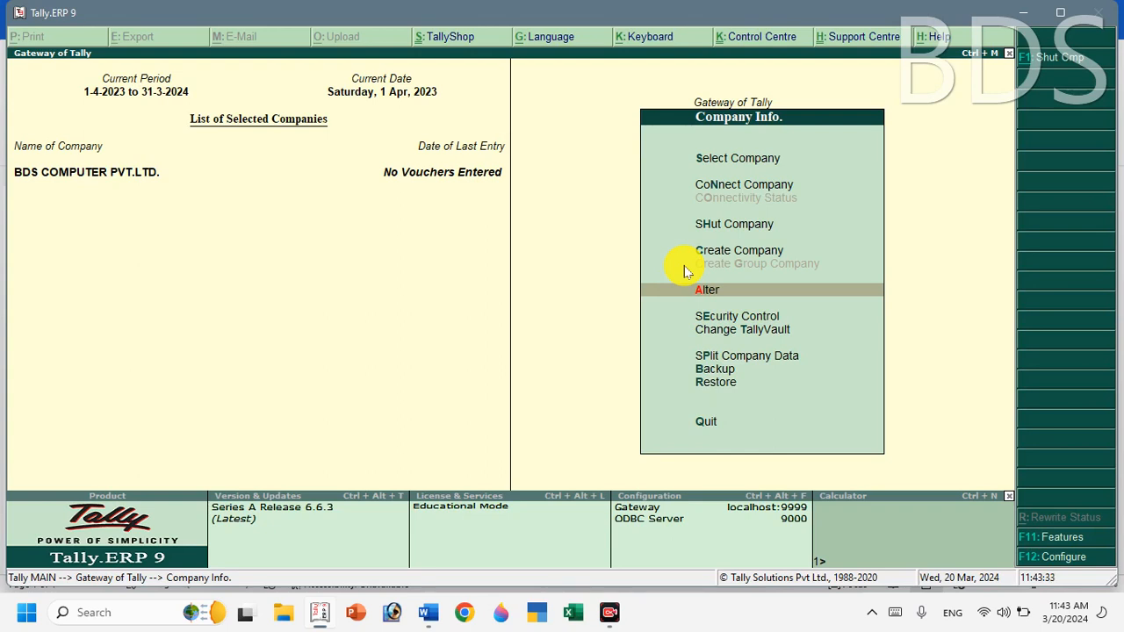
key(Return)
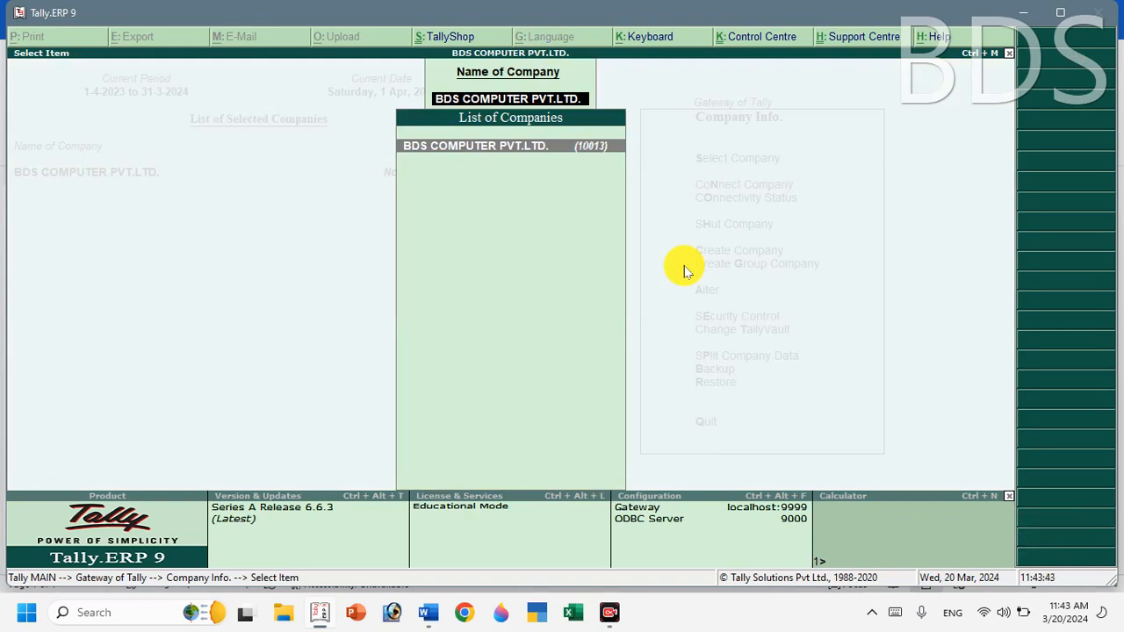
Delete the first address line of BDS COMPUTER PVT.LTD. and save the alteration.
key(Return)
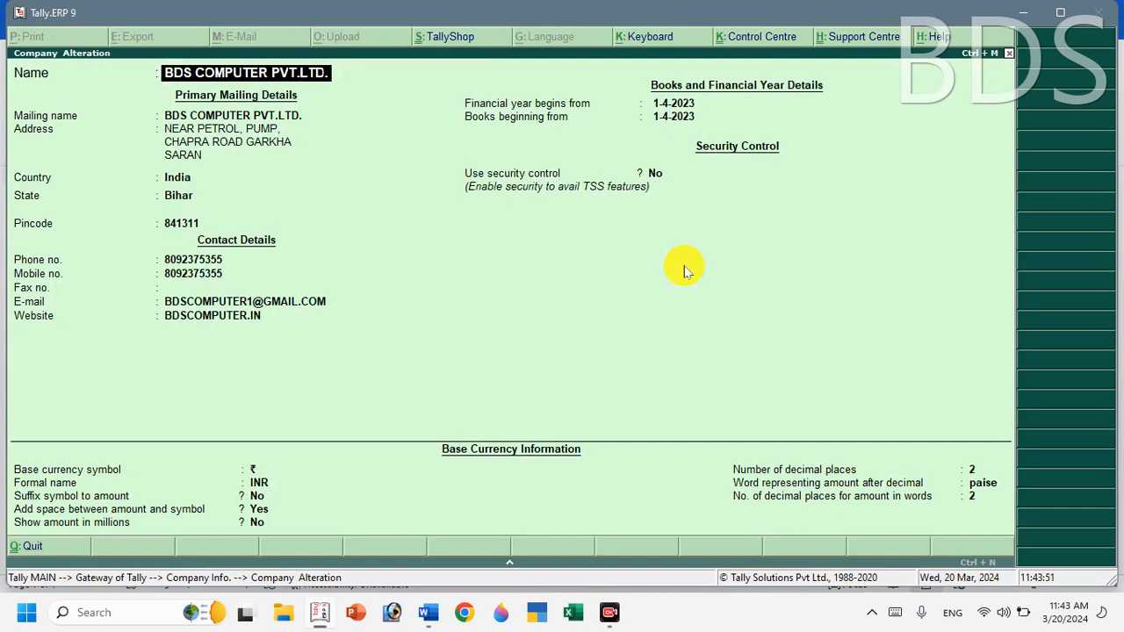
key(Return)
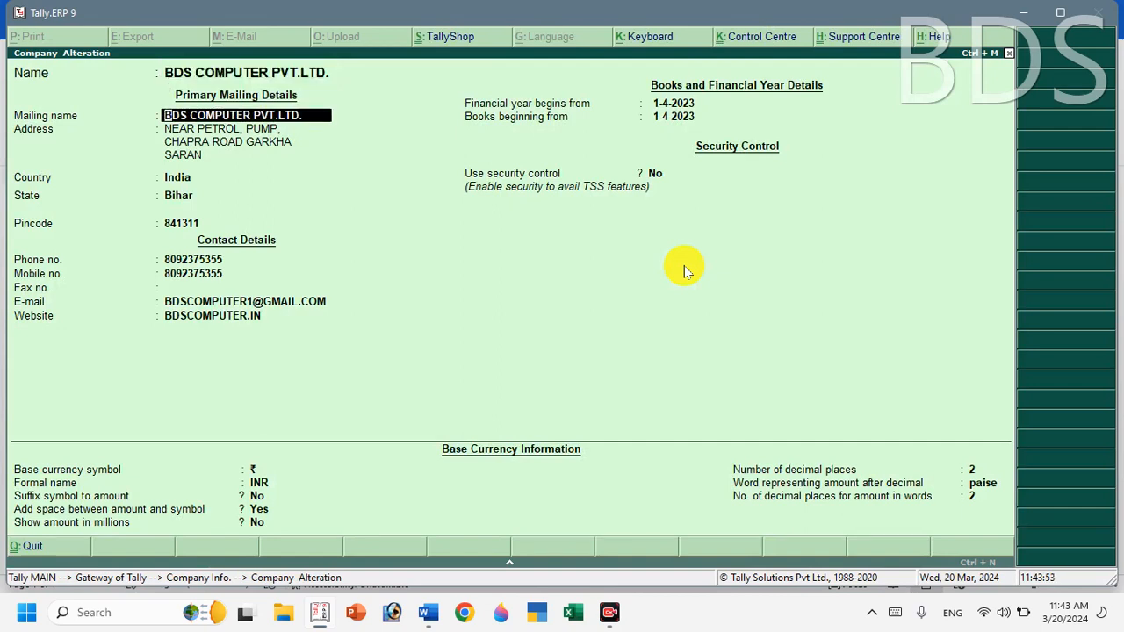
key(Return)
key(BackSpace)
key(BackSpace)
key(BackSpace)
key(BackSpace)
key(BackSpace)
key(BackSpace)
key(BackSpace)
key(BackSpace)
key(BackSpace)
key(BackSpace)
key(BackSpace)
key(BackSpace)
key(BackSpace)
key(BackSpace)
key(BackSpace)
key(BackSpace)
key(BackSpace)
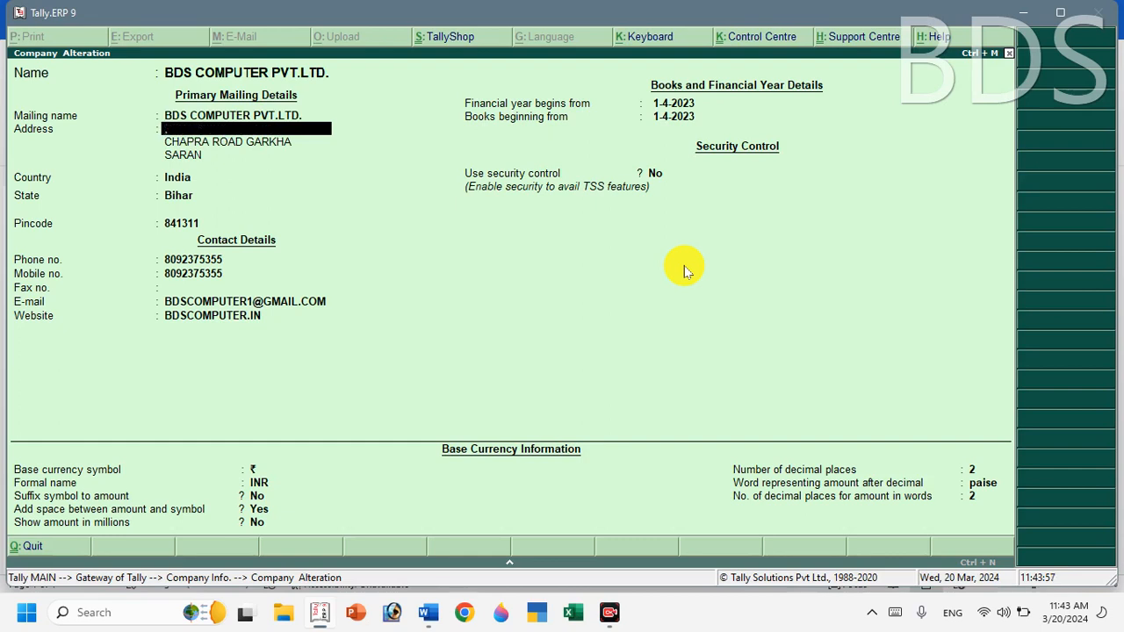
key(Return)
key(Return)
key(Return)
key(Return)
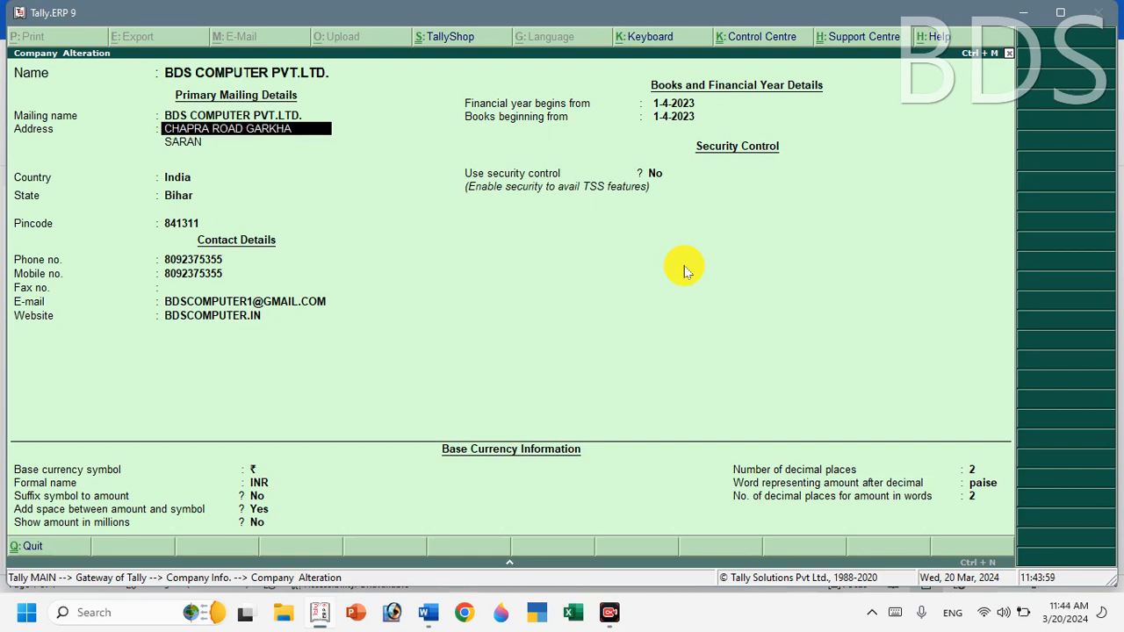
key(Return)
key(Return)
key(Return)
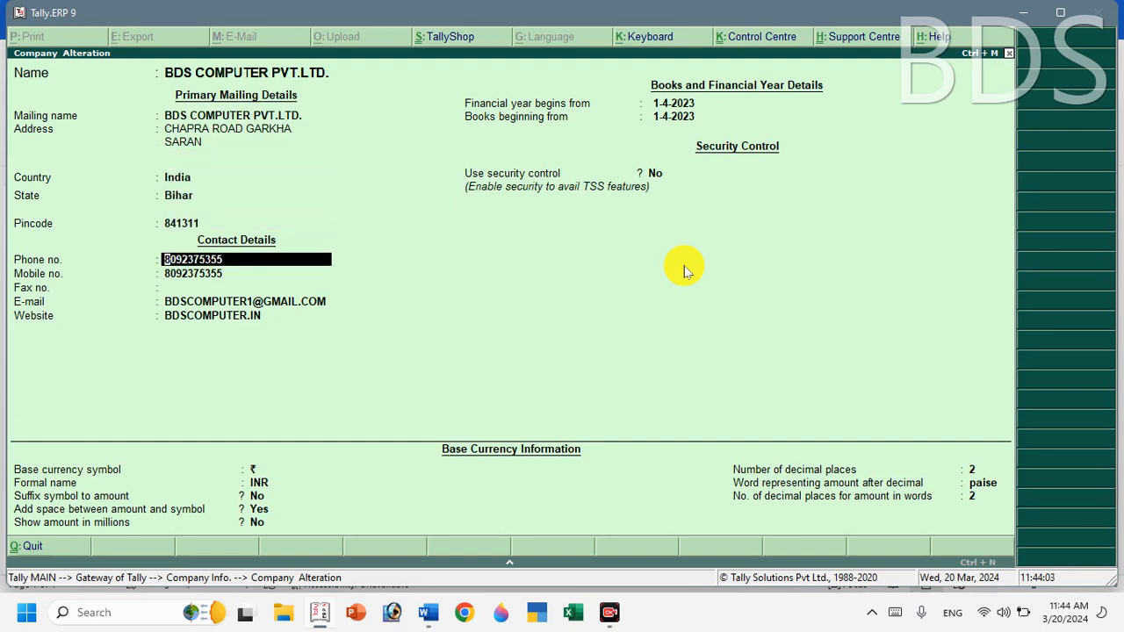
key(Return)
key(Return)
key(Return)
key(Return)
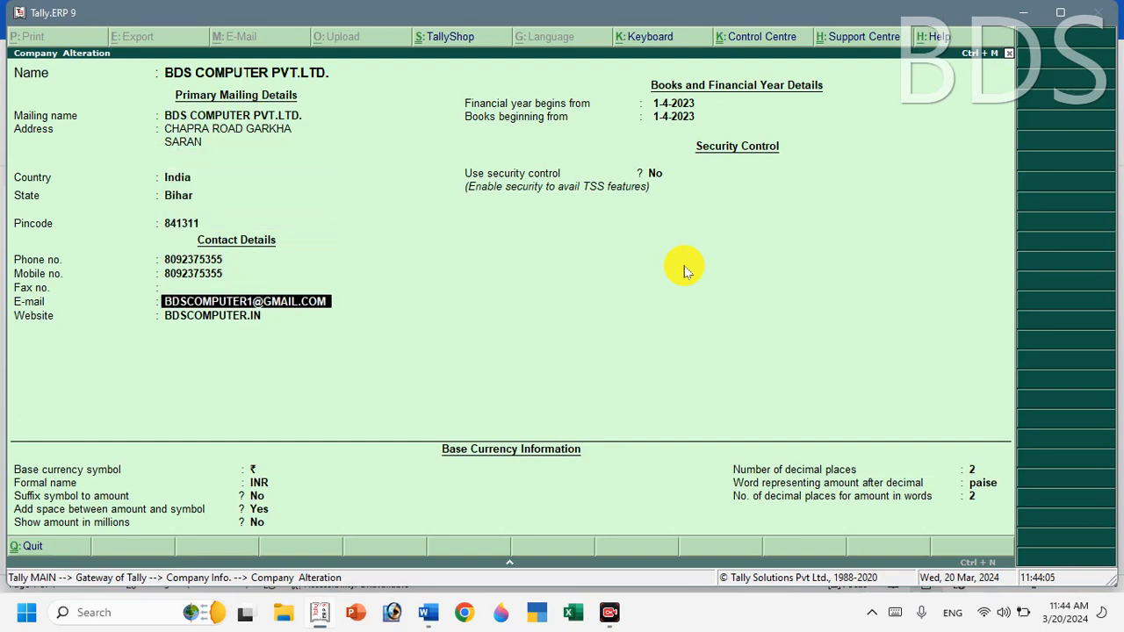
key(Return)
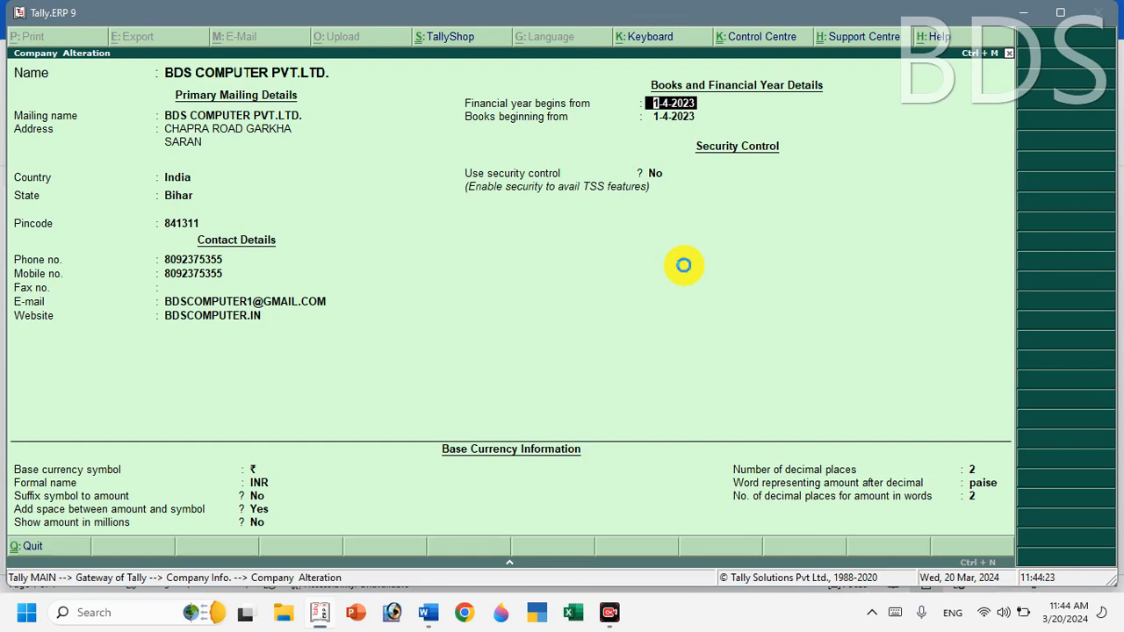
key(Escape)
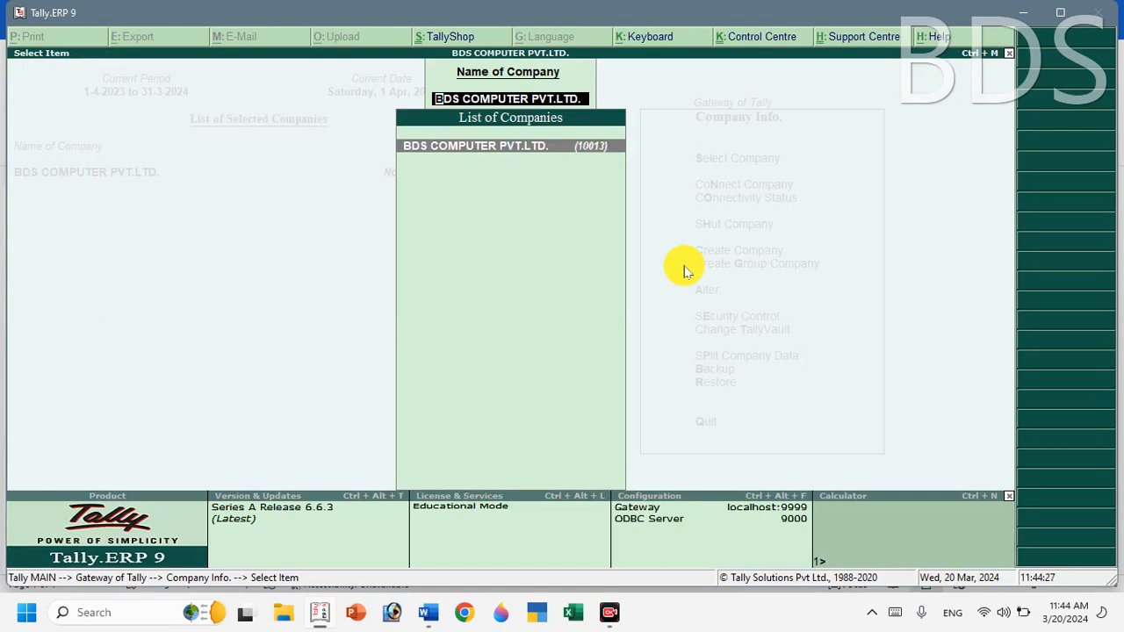
Reopen BDS COMPUTER PVT.LTD. in Alter, quit without changes, and return to Company Info.
key(Escape)
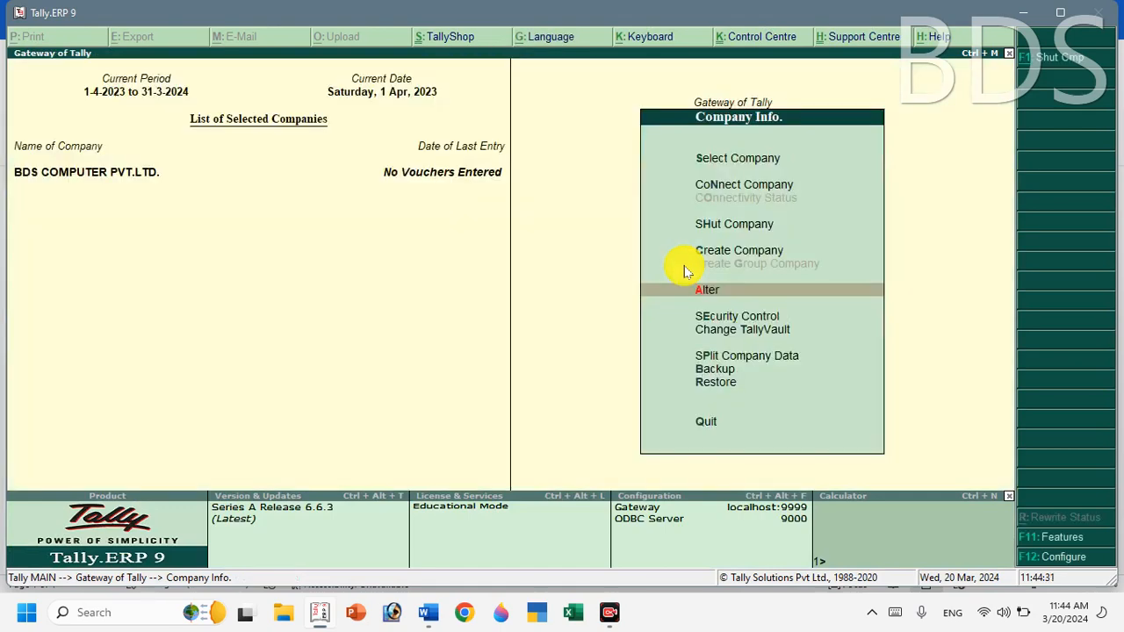
click(718, 299)
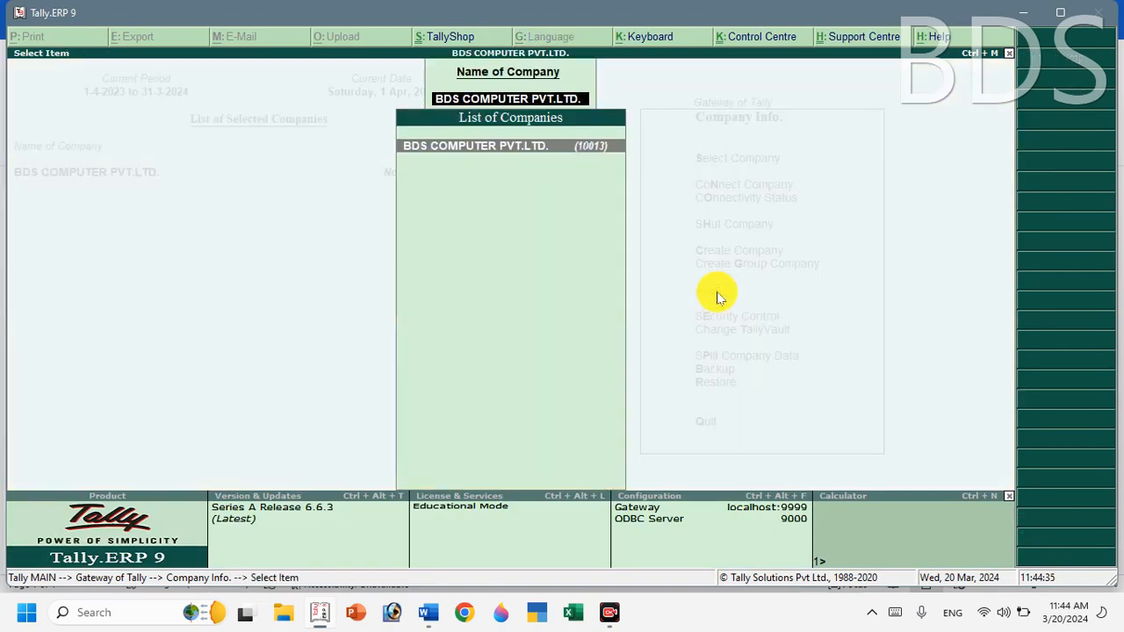
key(Return)
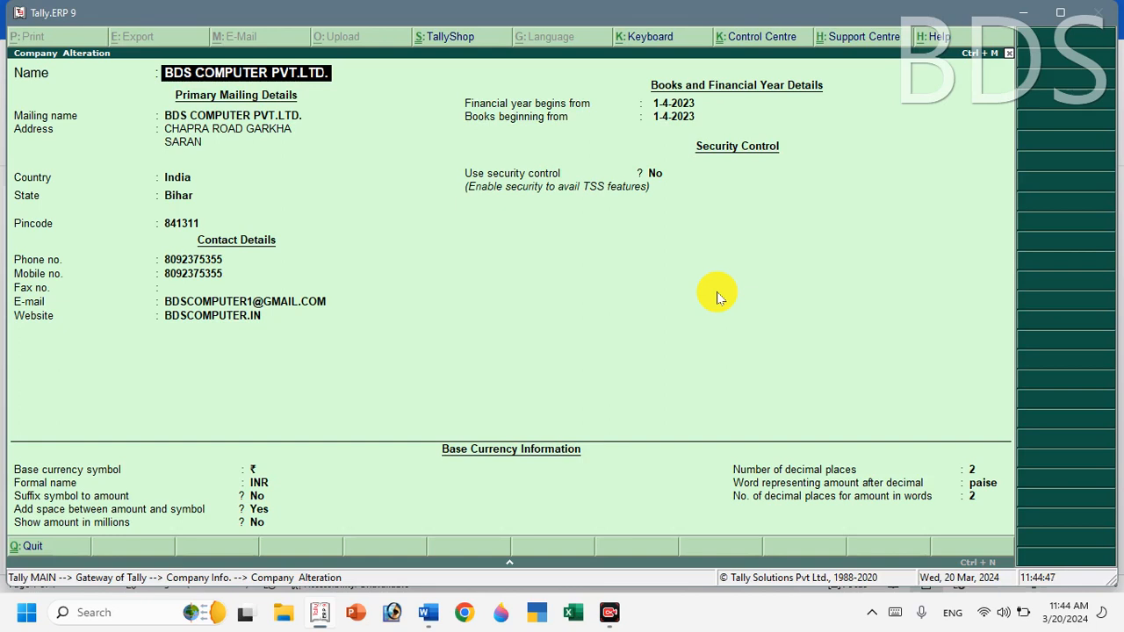
key(Escape)
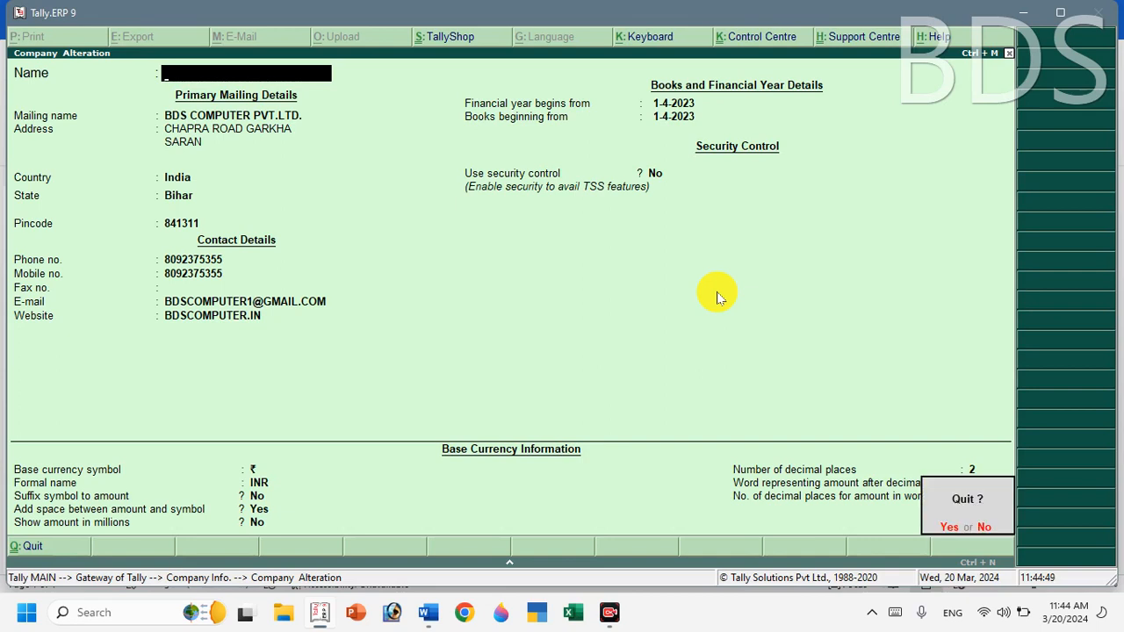
key(y)
key(Escape)
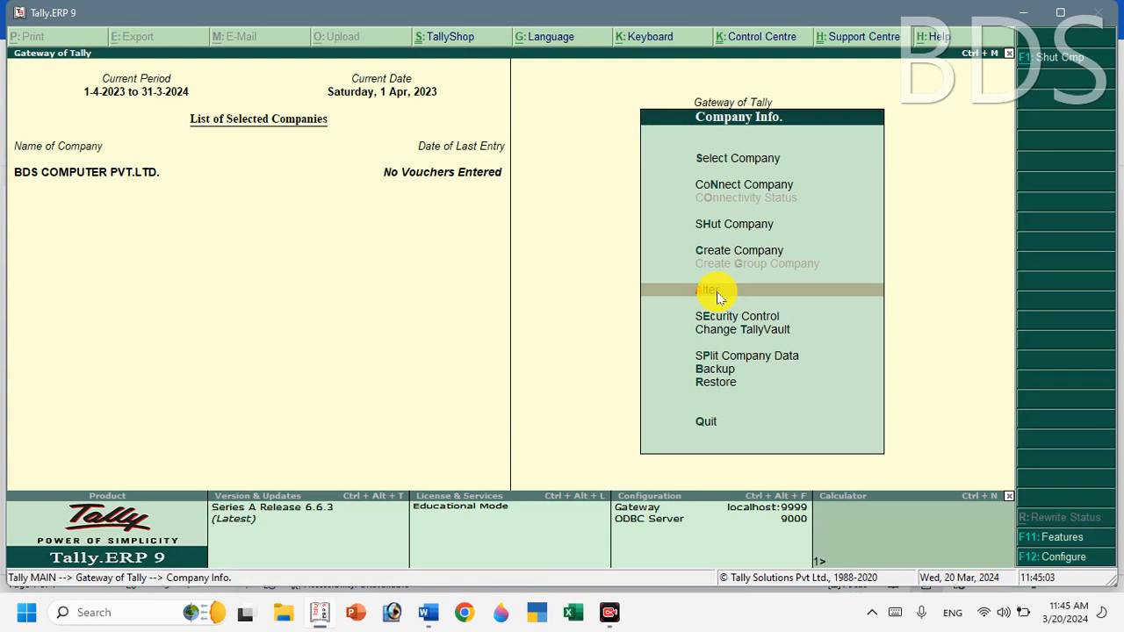
key(Up)
key(Down)
key(Return)
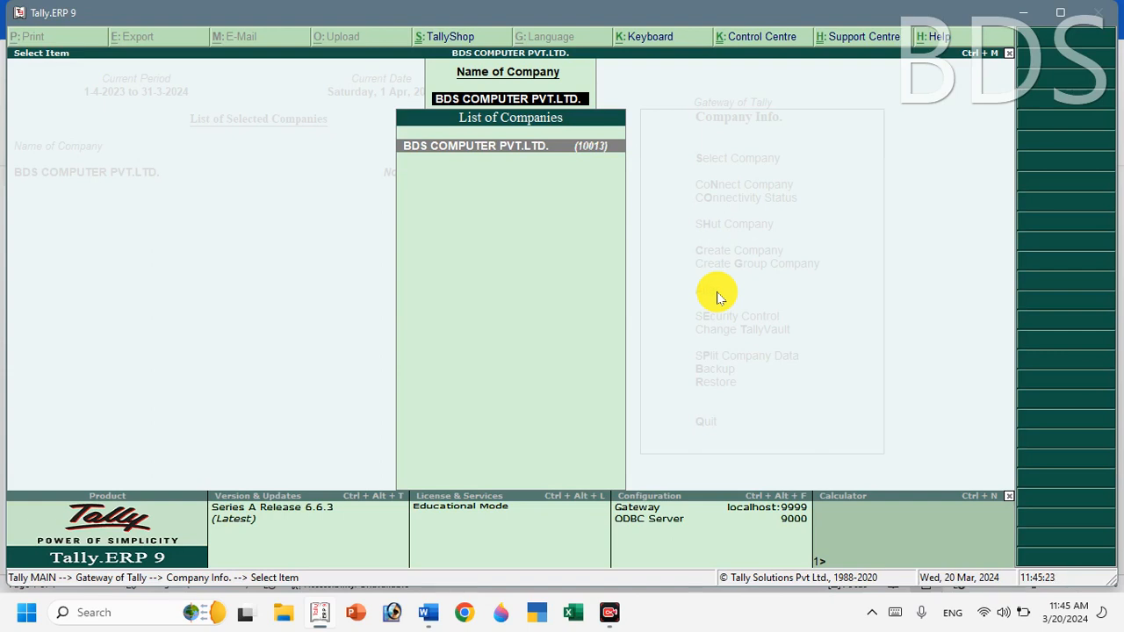
key(Escape)
key(Escape)
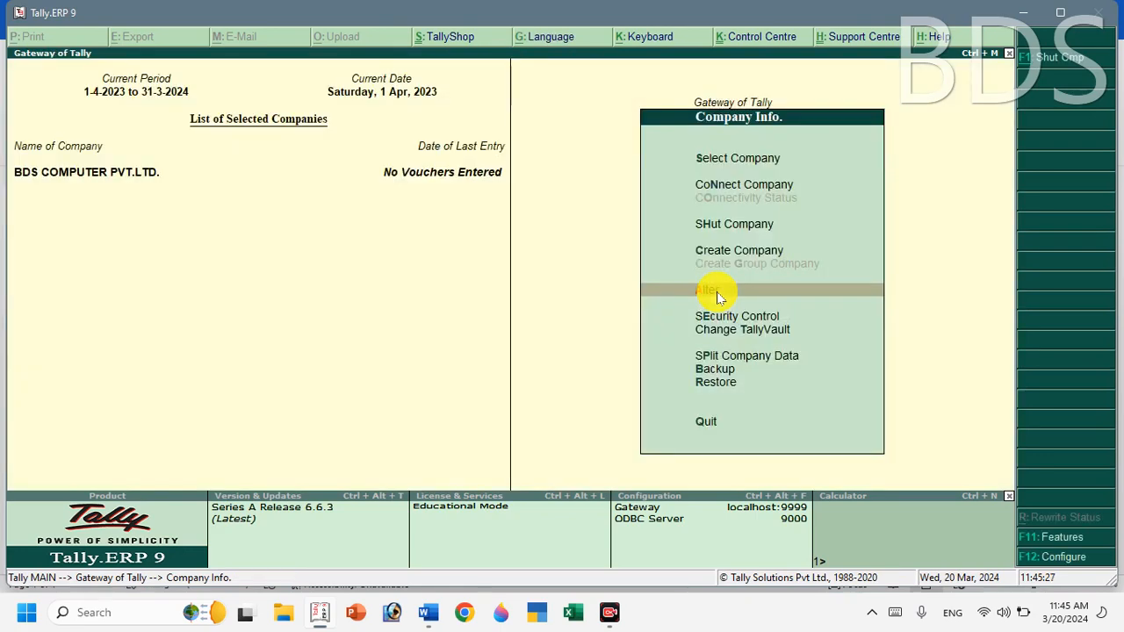
key(Up)
key(Up)
key(Up)
key(Up)
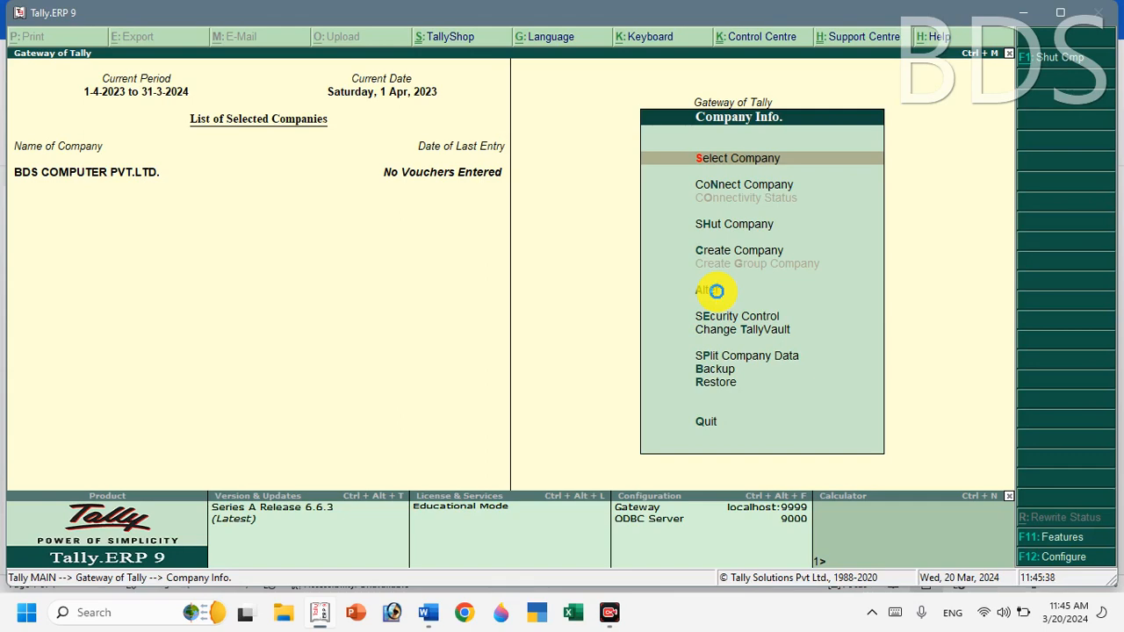
Load GOPAL GENERAL STORE from the List of Companies alongside BDS COMPUTER PVT.LTD.
key(Return)
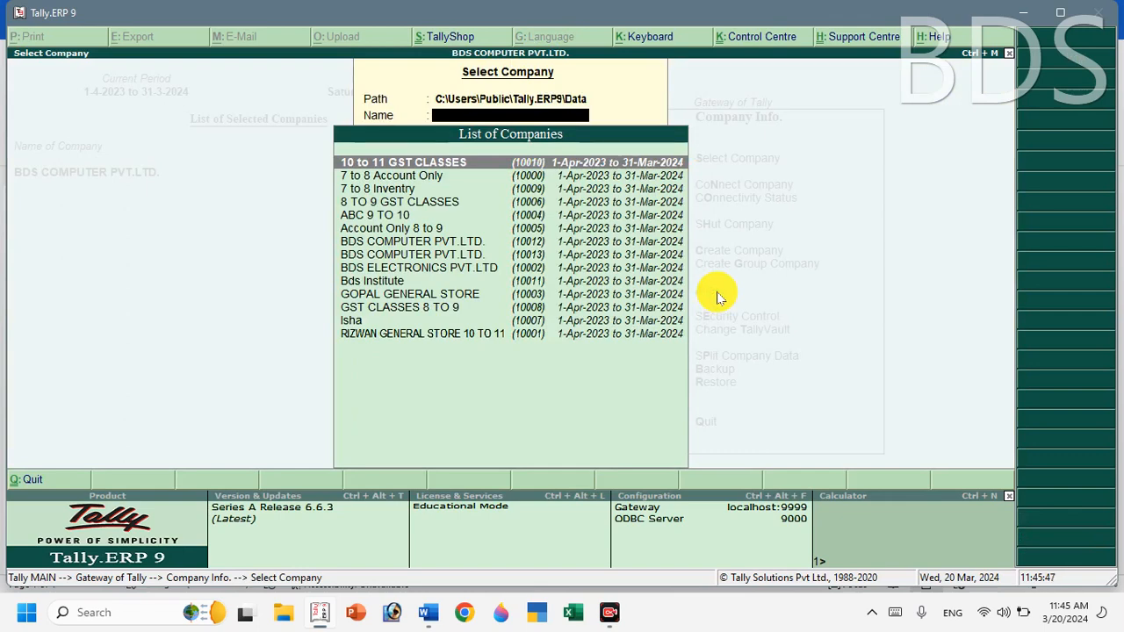
key(Down)
key(Down)
key(Down)
key(Down)
key(Down)
key(Down)
key(Down)
key(Down)
key(Down)
key(Down)
key(Down)
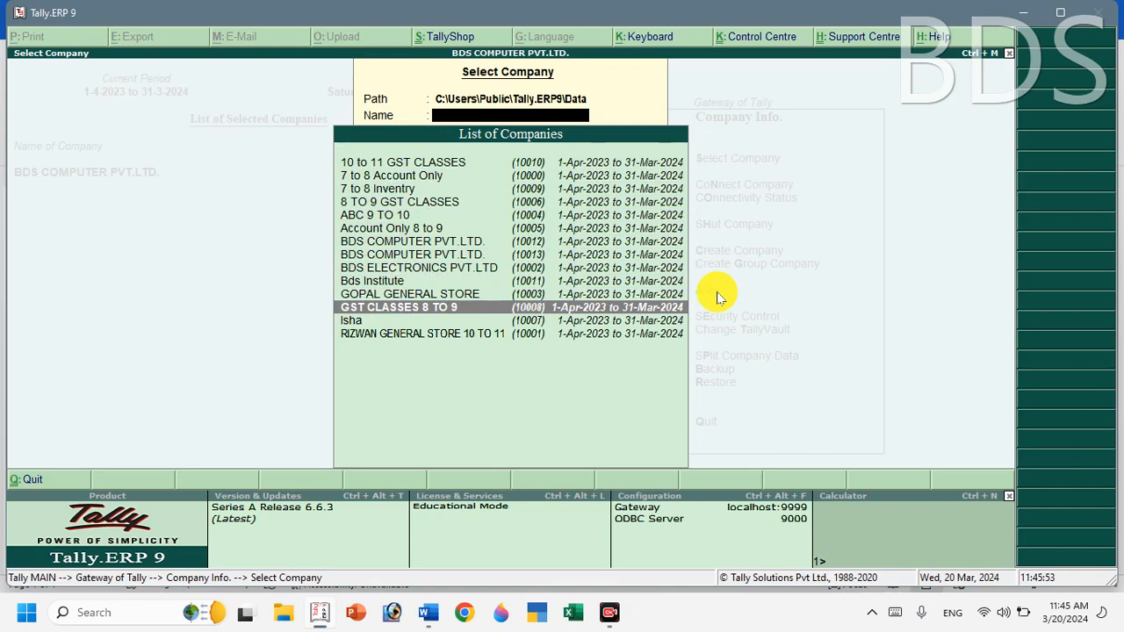
key(Up)
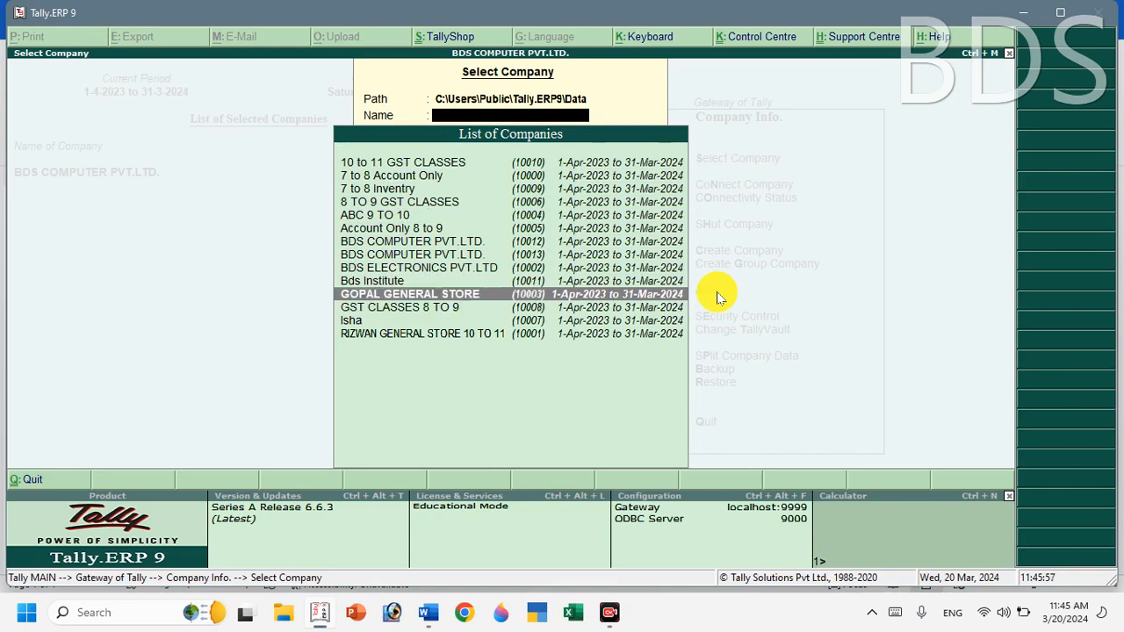
key(Return)
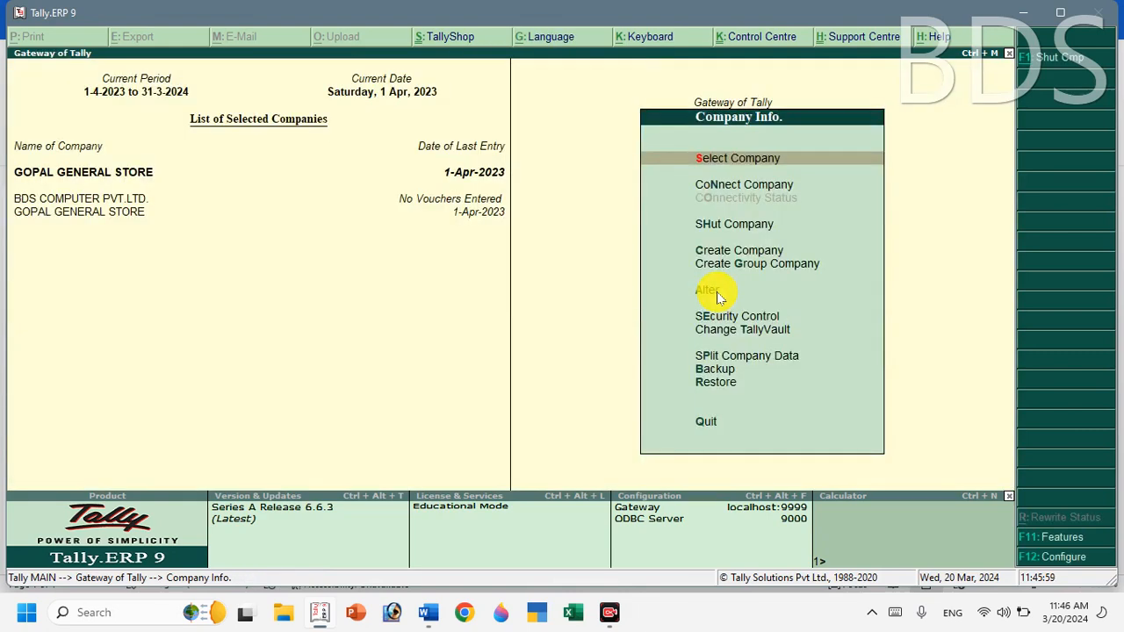
Make GOPAL GENERAL STORE the current company and list companies for alteration.
click(51, 202)
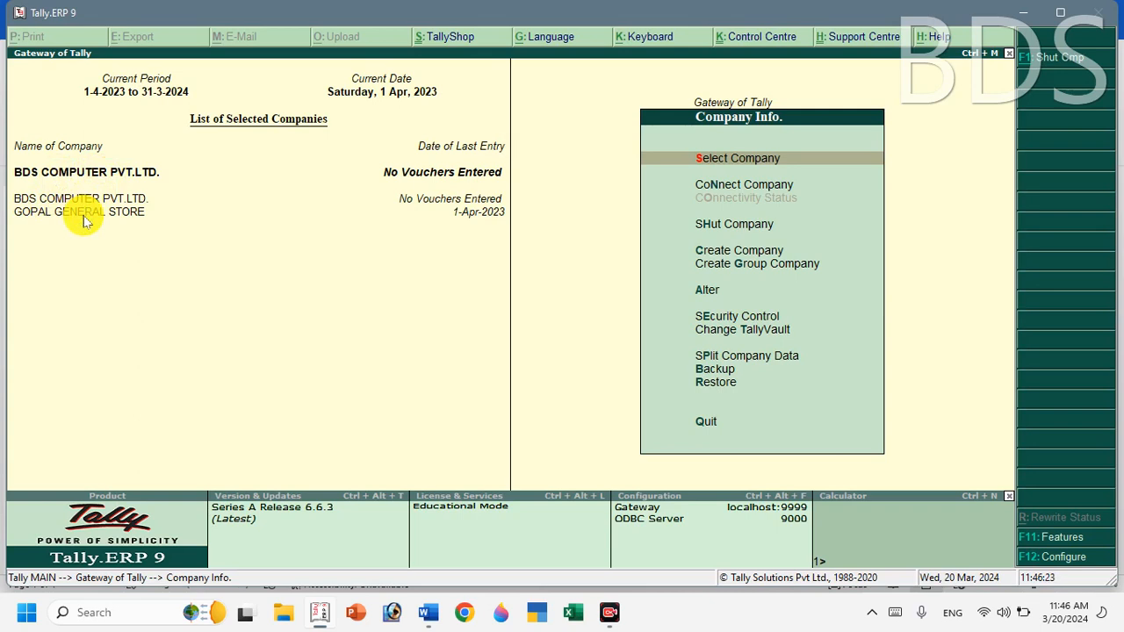
click(82, 214)
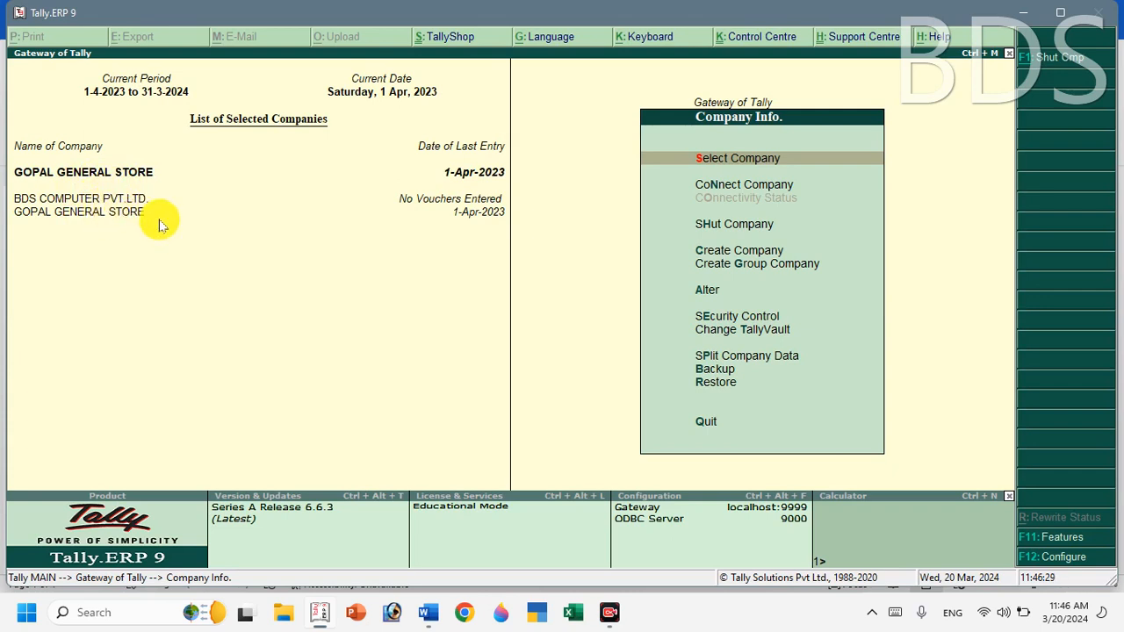
key(Down)
key(Down)
key(Down)
key(Down)
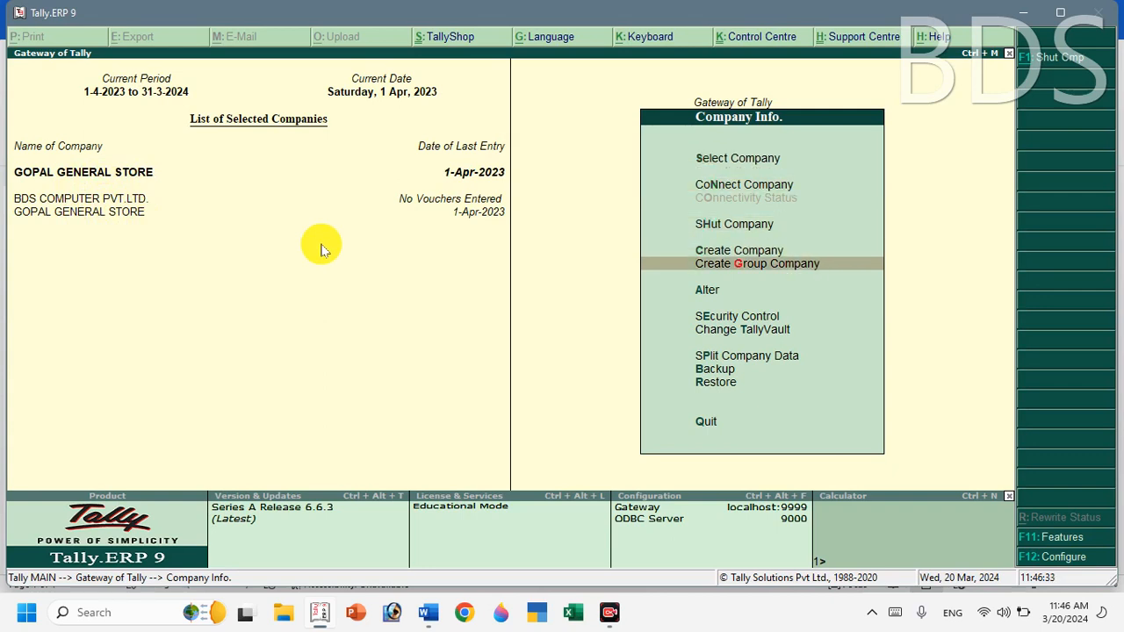
key(Down)
key(Return)
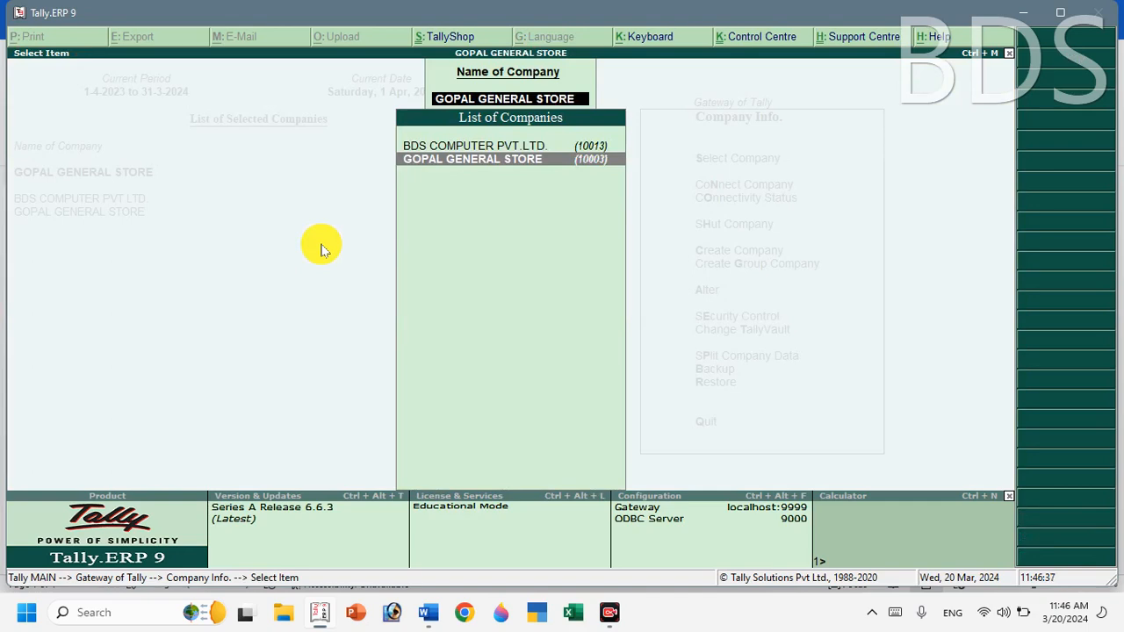
Delete GOPAL GENERAL STORE from its Company Alteration screen, confirming the deletion twice.
key(Return)
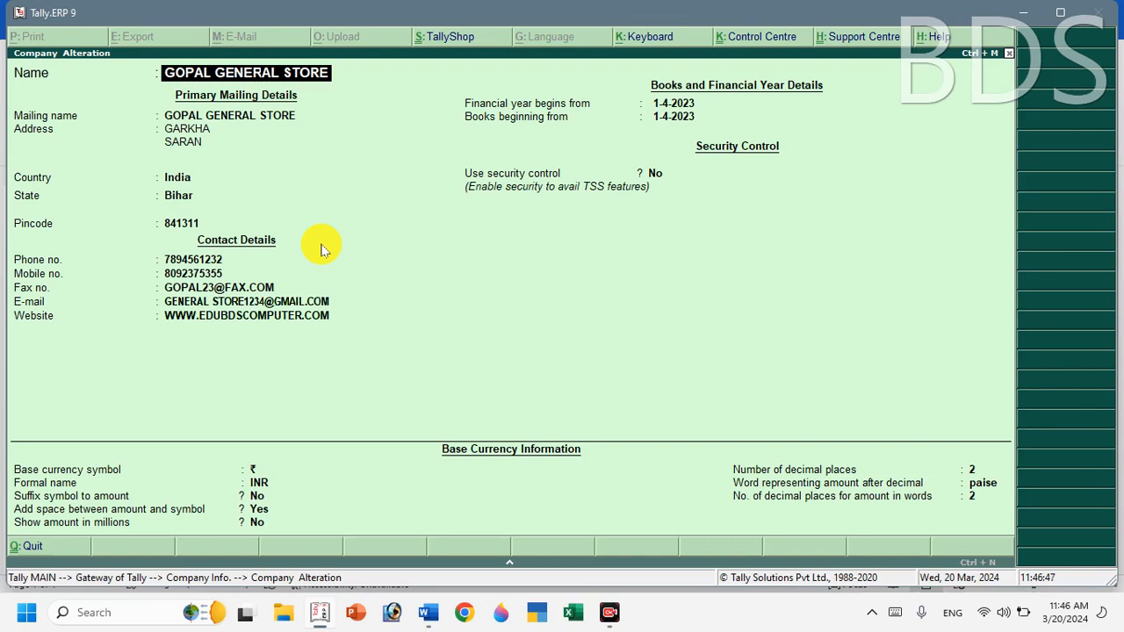
key(alt+d)
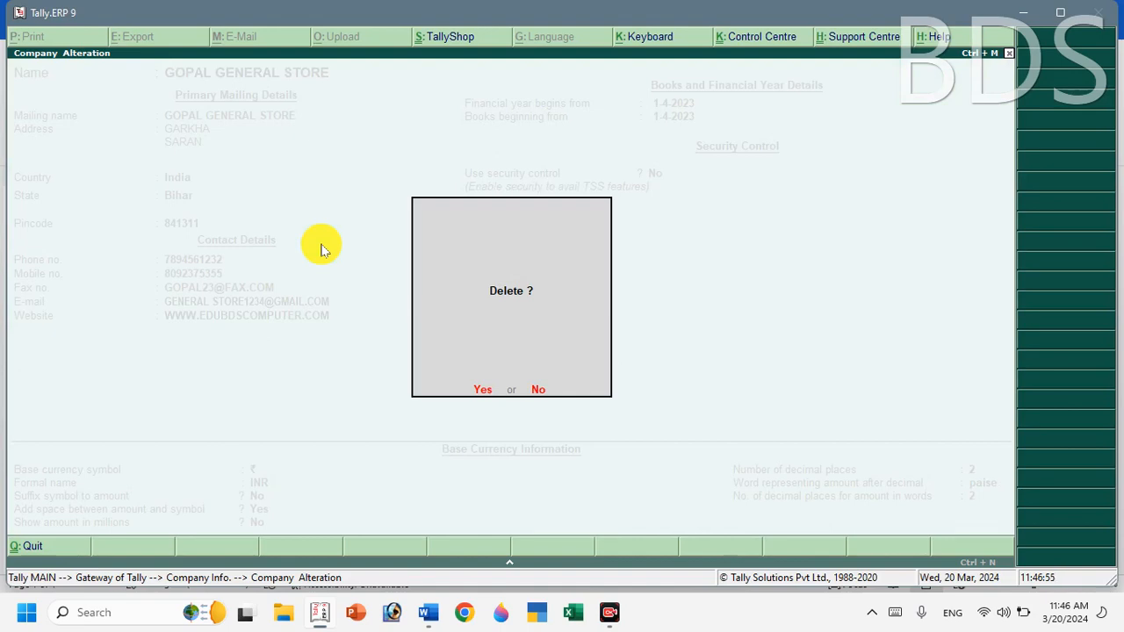
key(y)
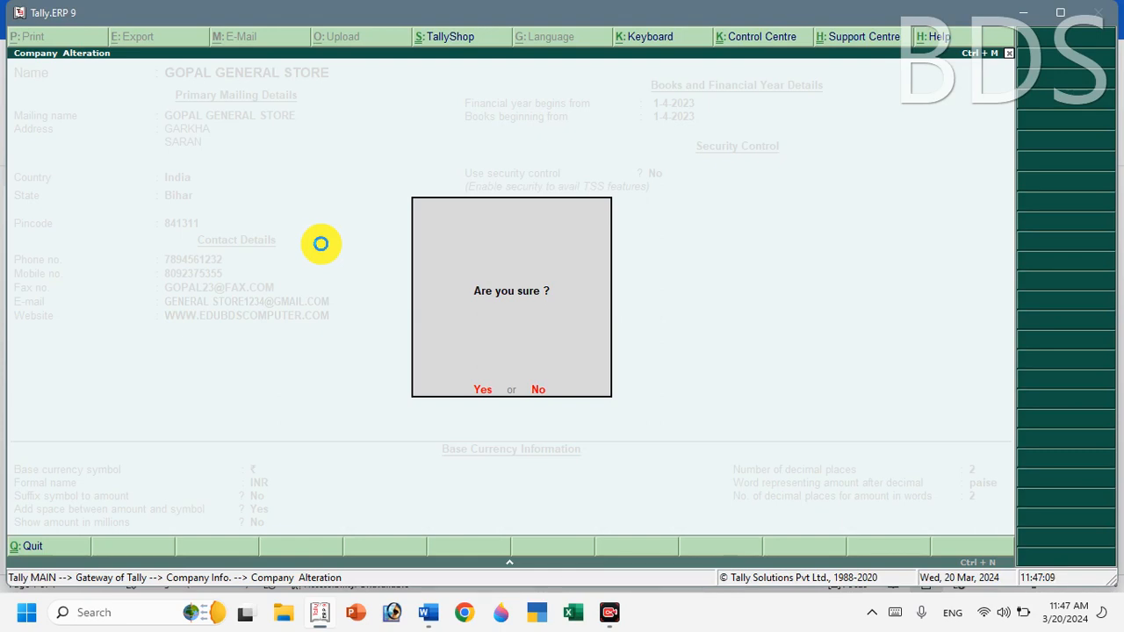
key(y)
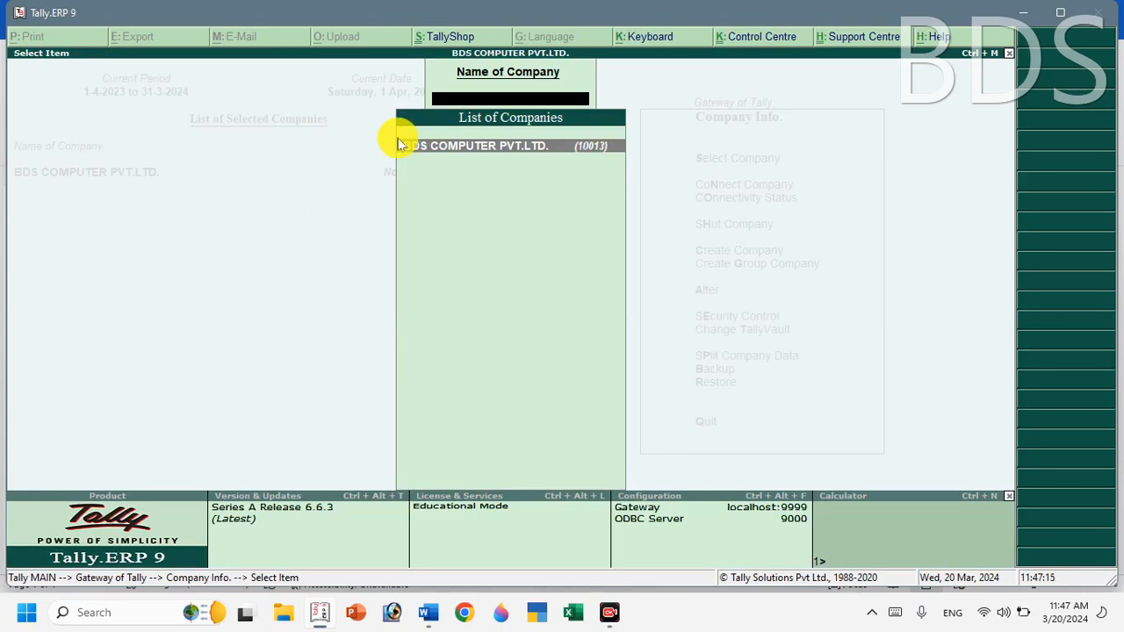
Browse the Select Company list to confirm GOPAL GENERAL STORE is gone.
key(Escape)
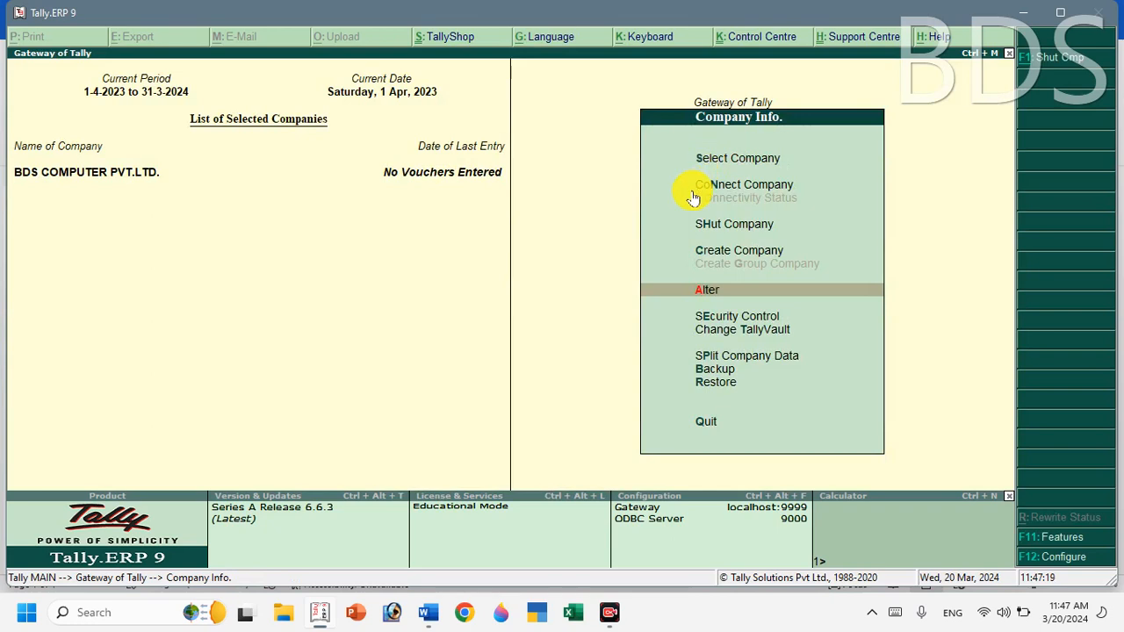
key(Up)
key(Up)
key(Up)
key(Up)
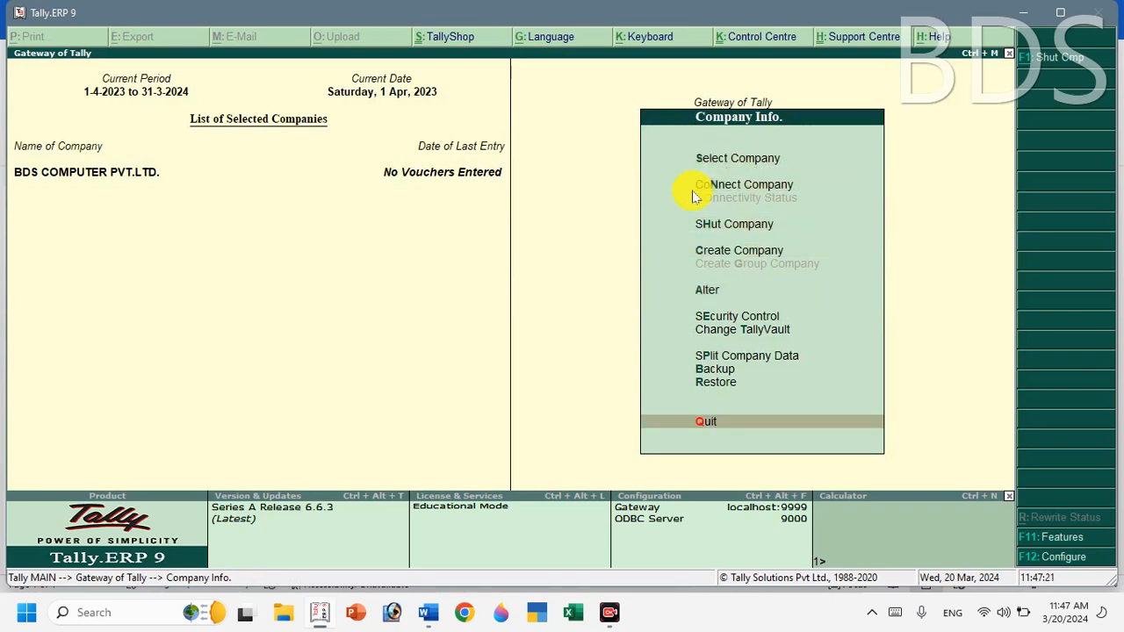
key(Up)
key(Up)
key(Up)
key(Up)
key(Up)
key(Up)
key(Up)
key(Up)
key(Up)
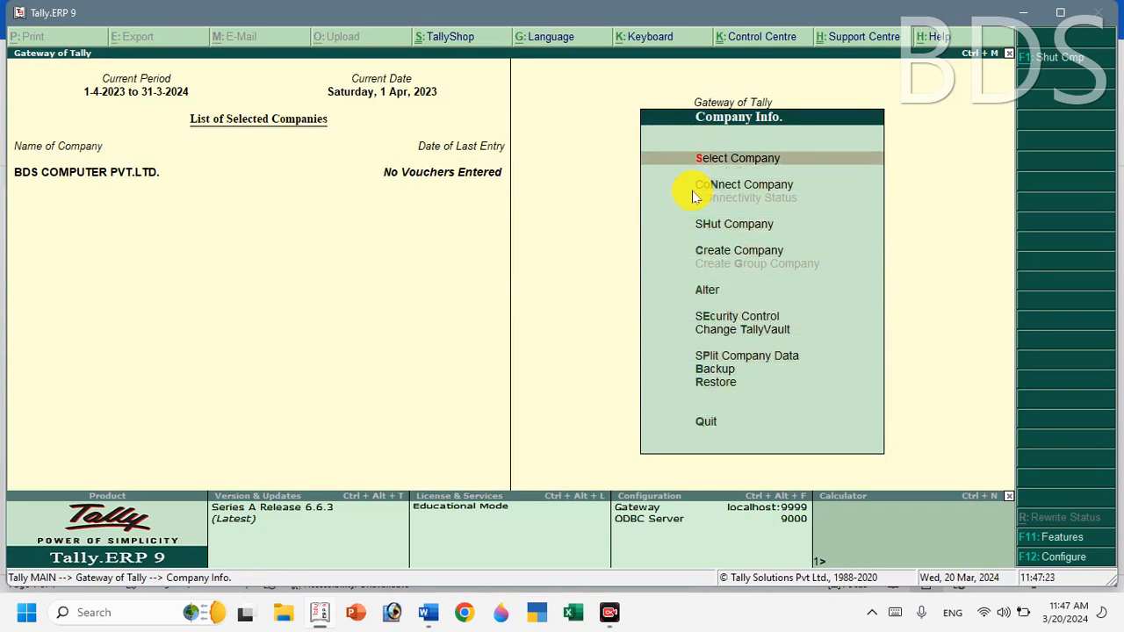
click(692, 189)
key(Return)
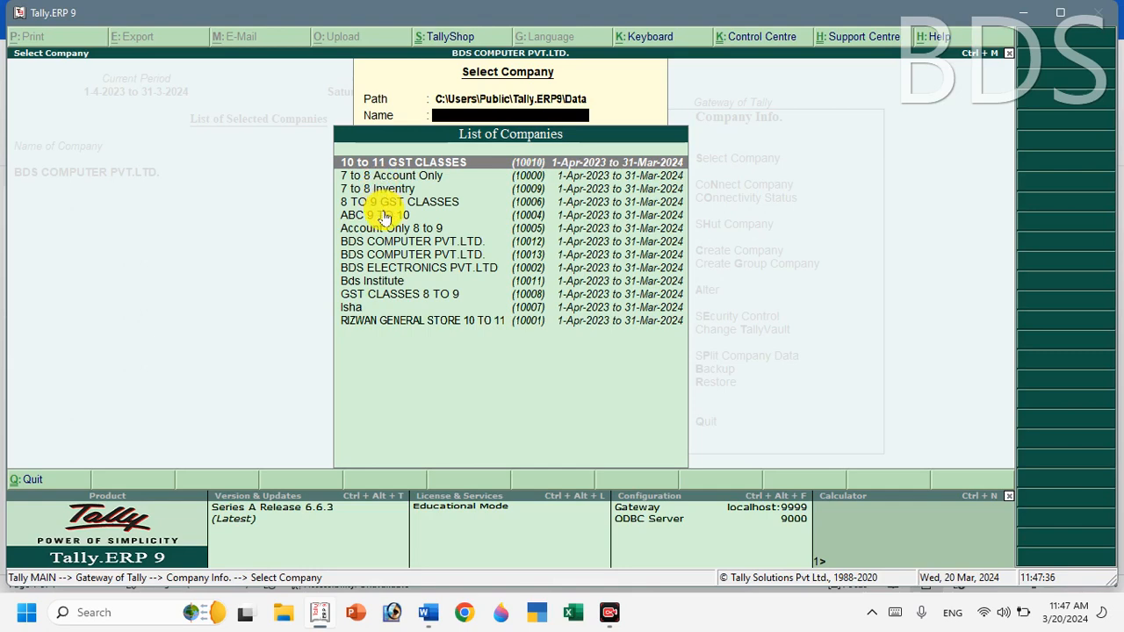
key(Down)
key(Down)
key(Down)
key(Down)
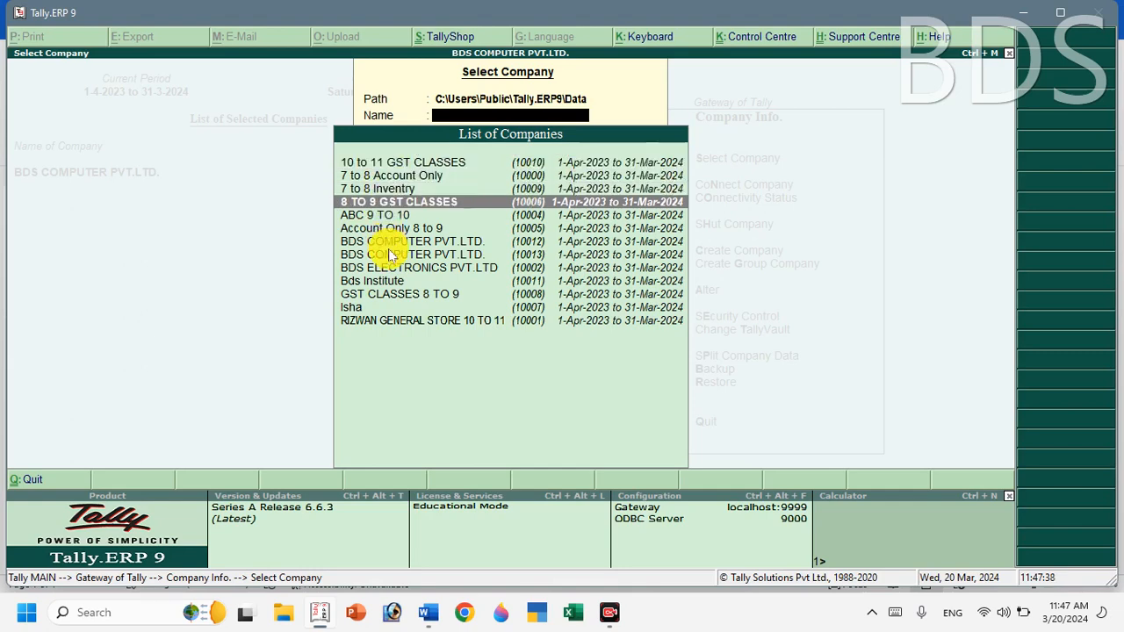
key(Down)
key(Down)
key(Down)
key(Down)
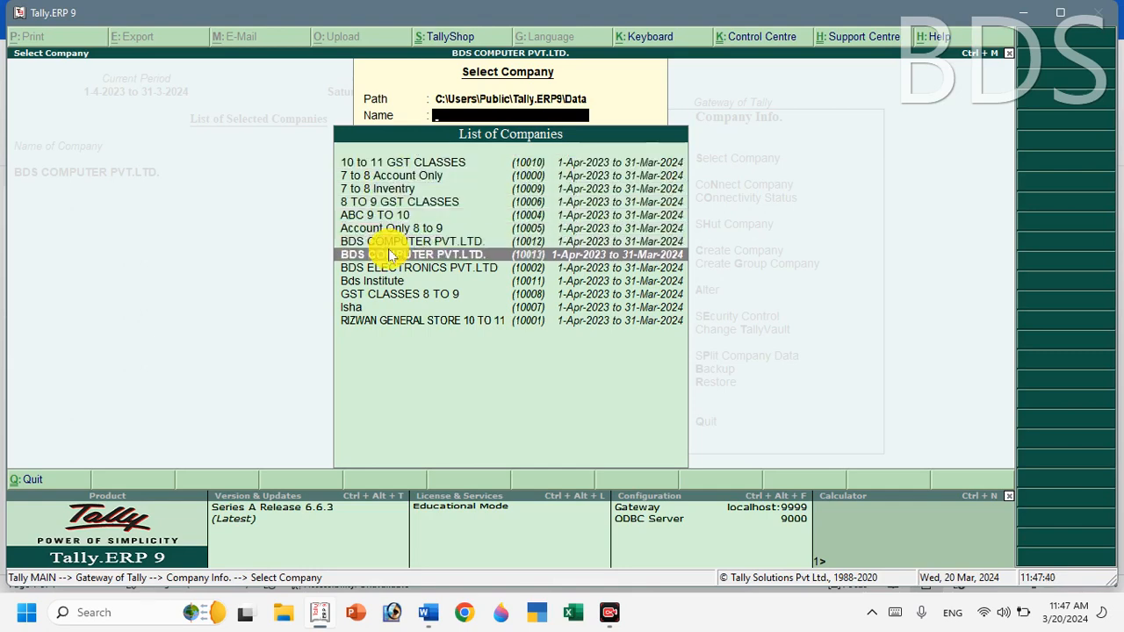
key(Down)
key(Down)
key(Down)
key(Down)
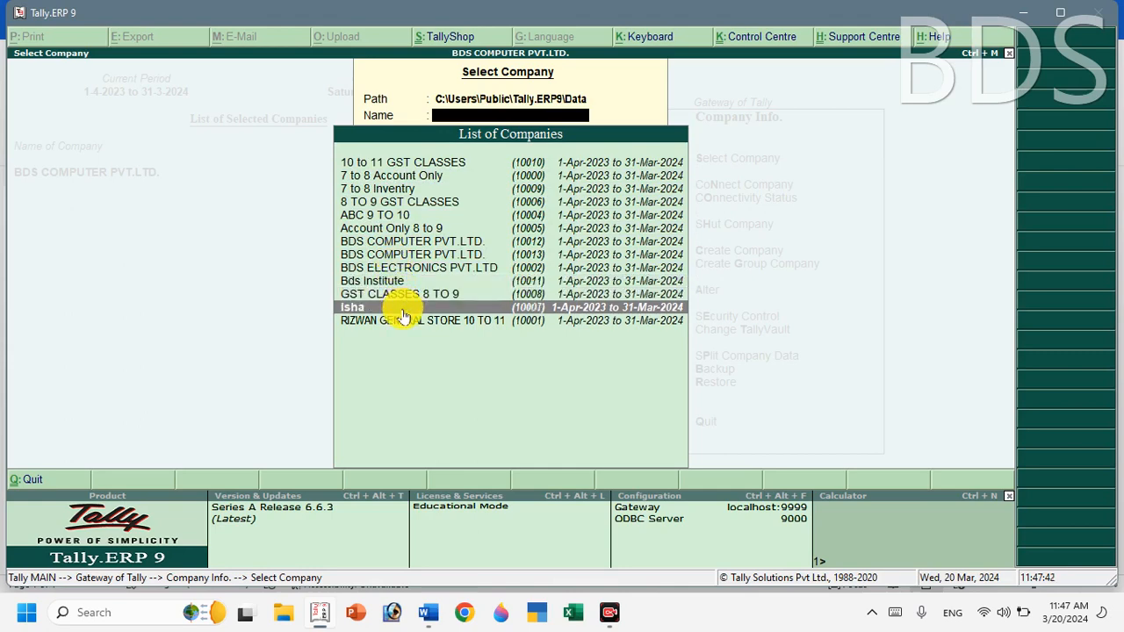